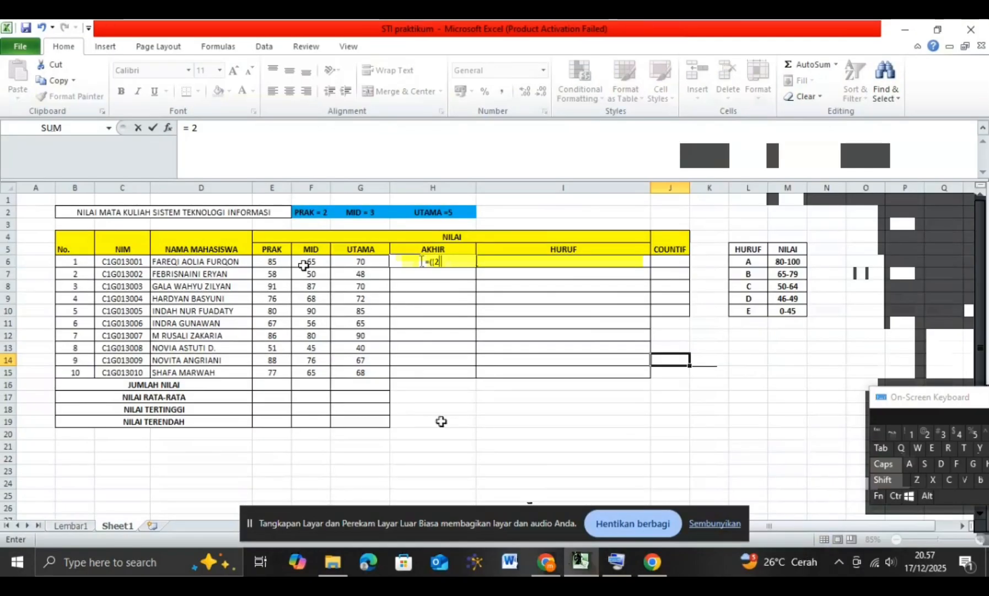
Step: Complete the weighted final-grade formula in the first student's AKHIR cell, H6, as =(2*E6+3*F6+5*G6)/10
text(*)
click(281, 261)
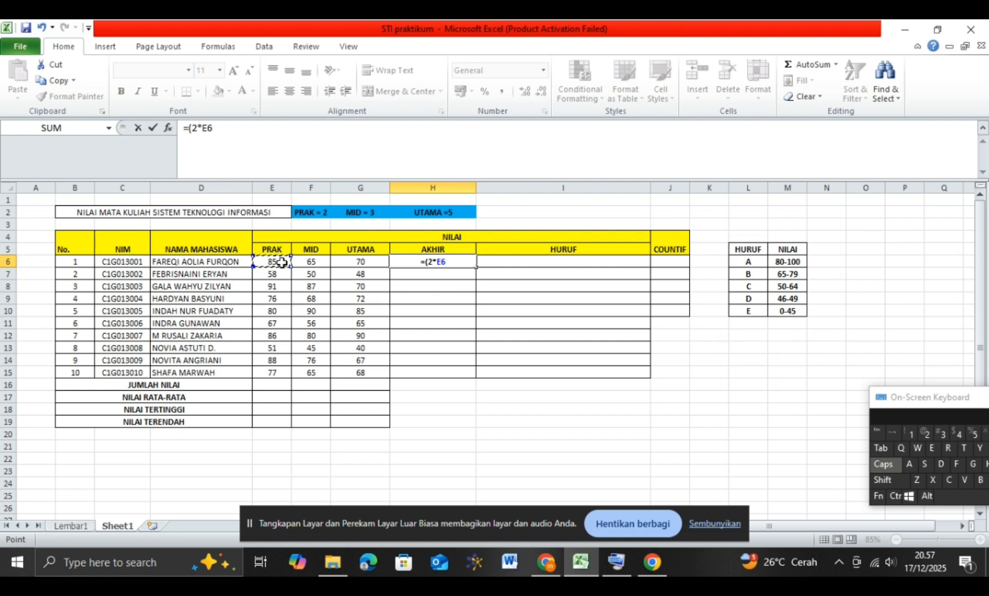
text(=)
key(BackSpace)
text(+3*)
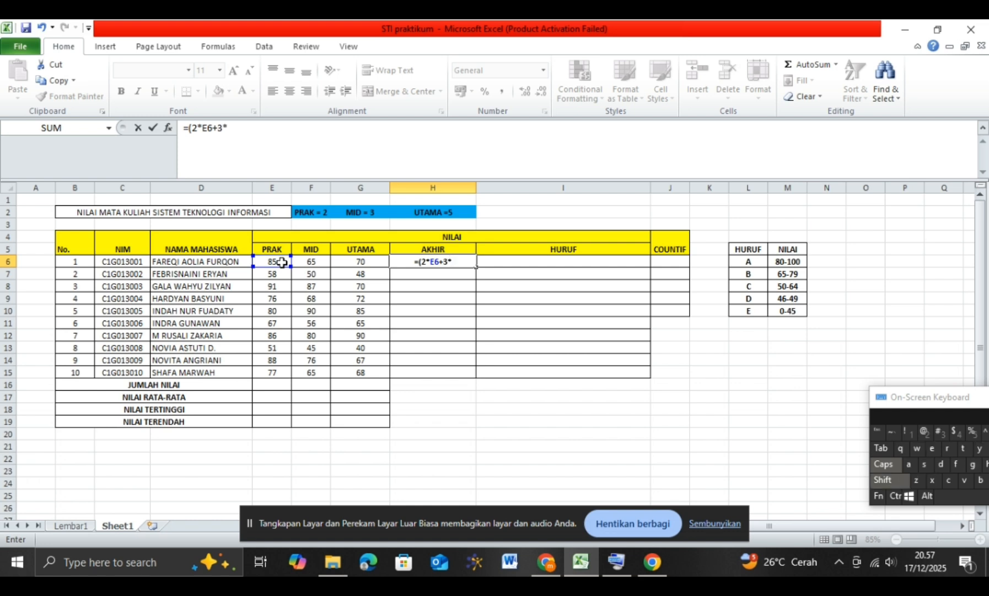
click(303, 263)
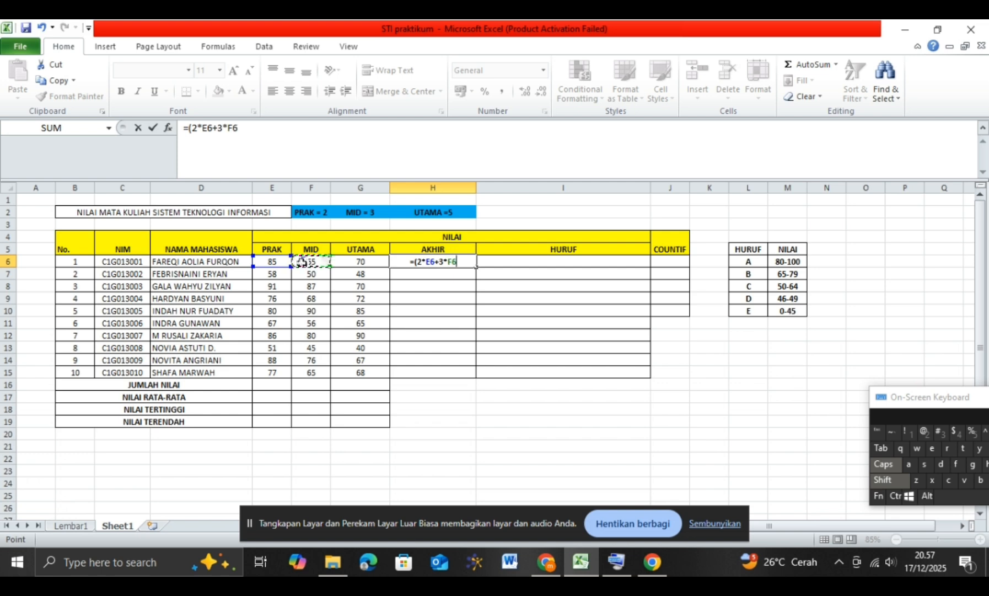
text(+)
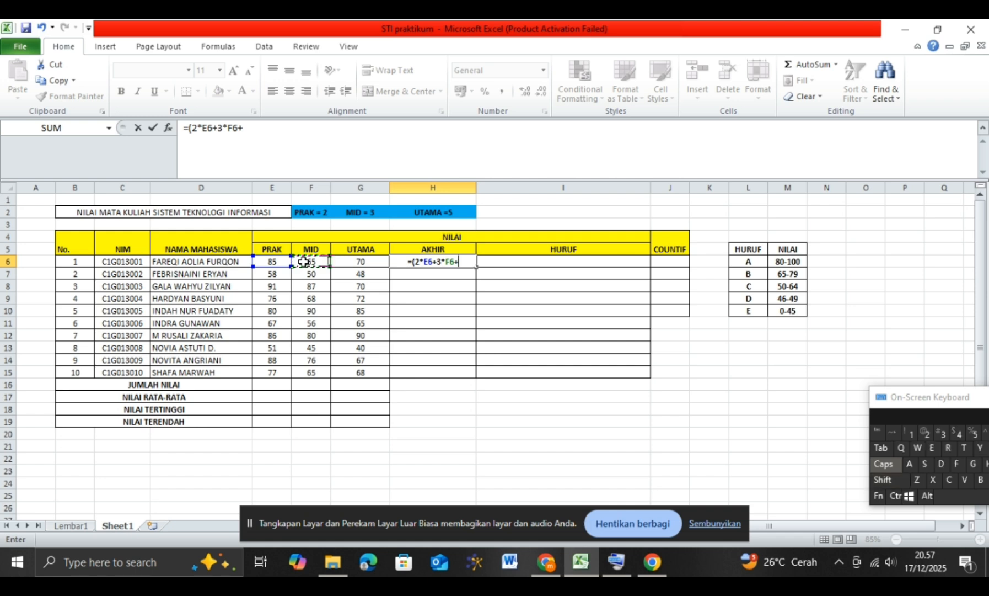
text(5*)
click(354, 262)
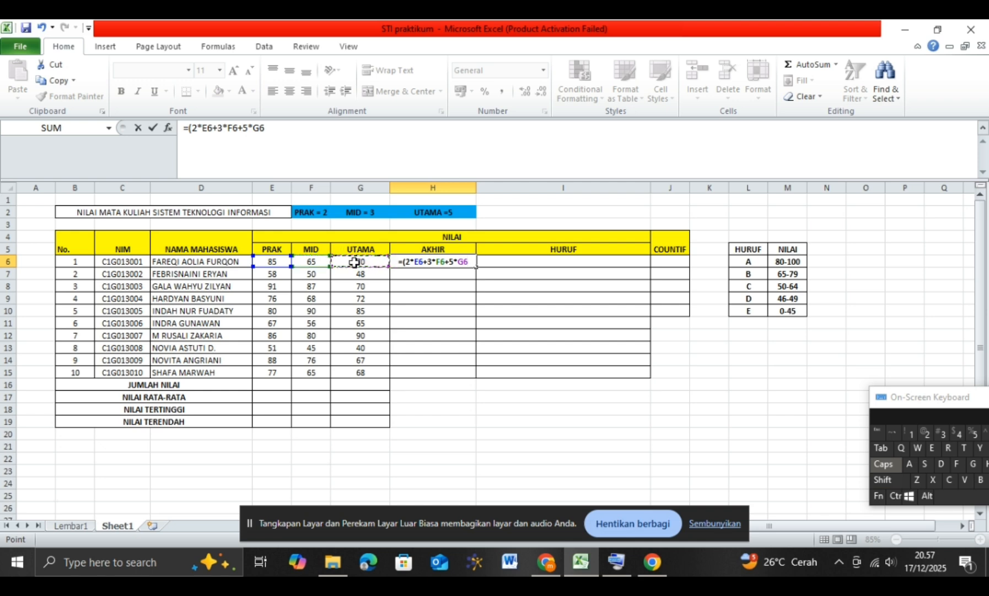
text())
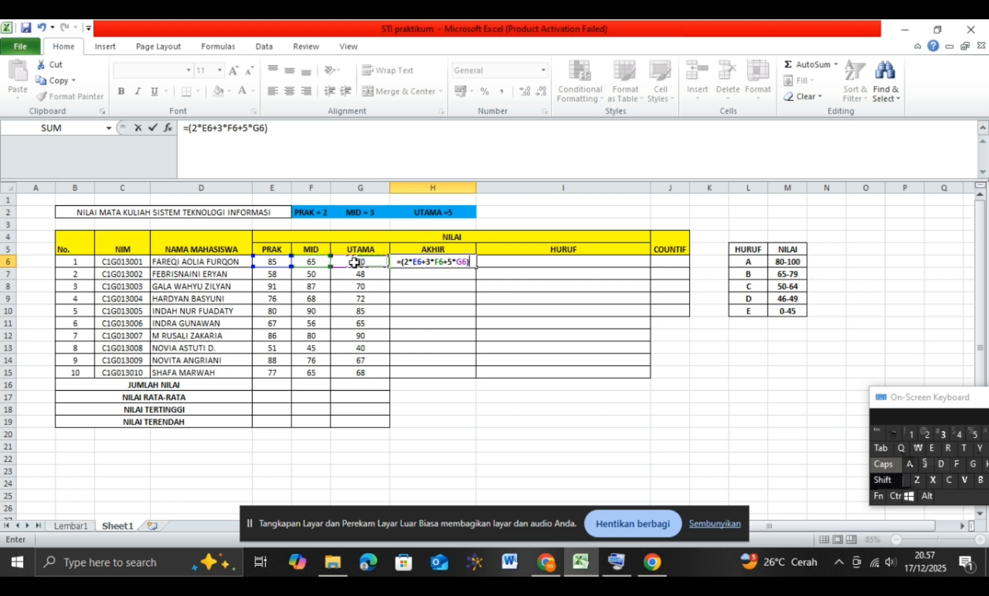
text(?)
key(BackSpace)
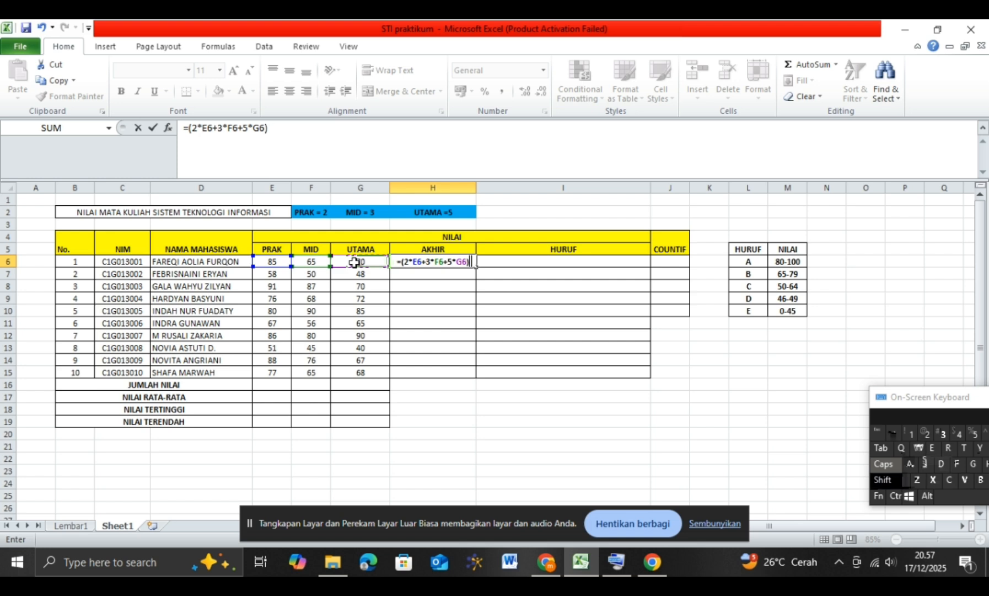
text(/10)
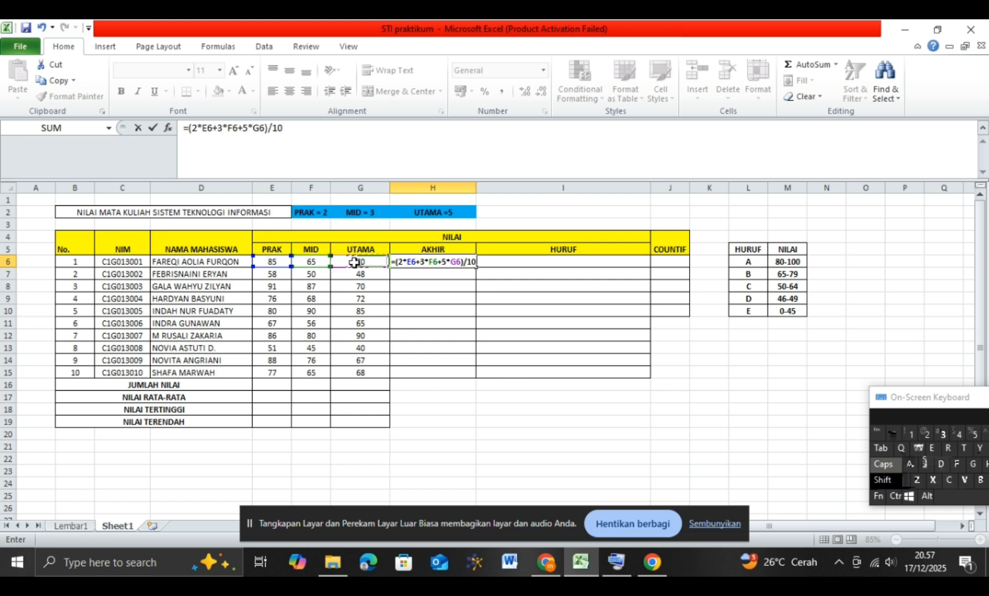
key(Return)
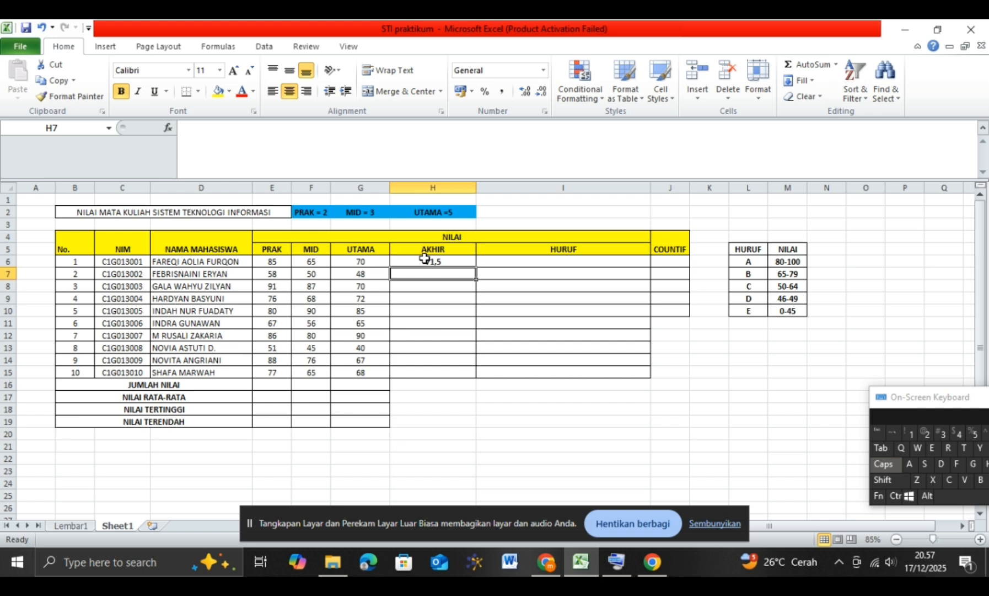
Step: Fill the AKHIR formula from H6 down to H15 for all the remaining students
click(455, 264)
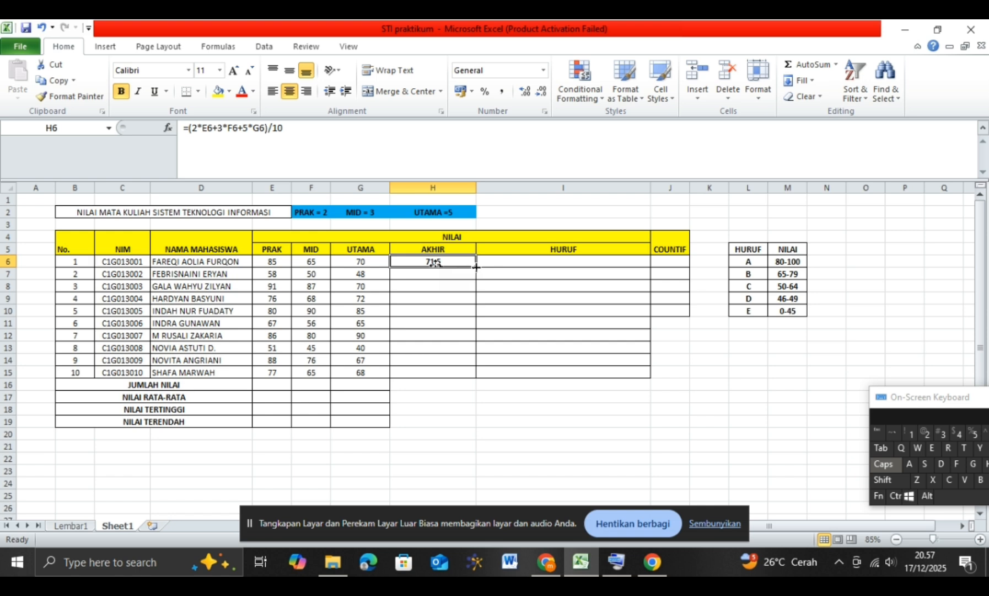
drag(474, 267, 470, 373)
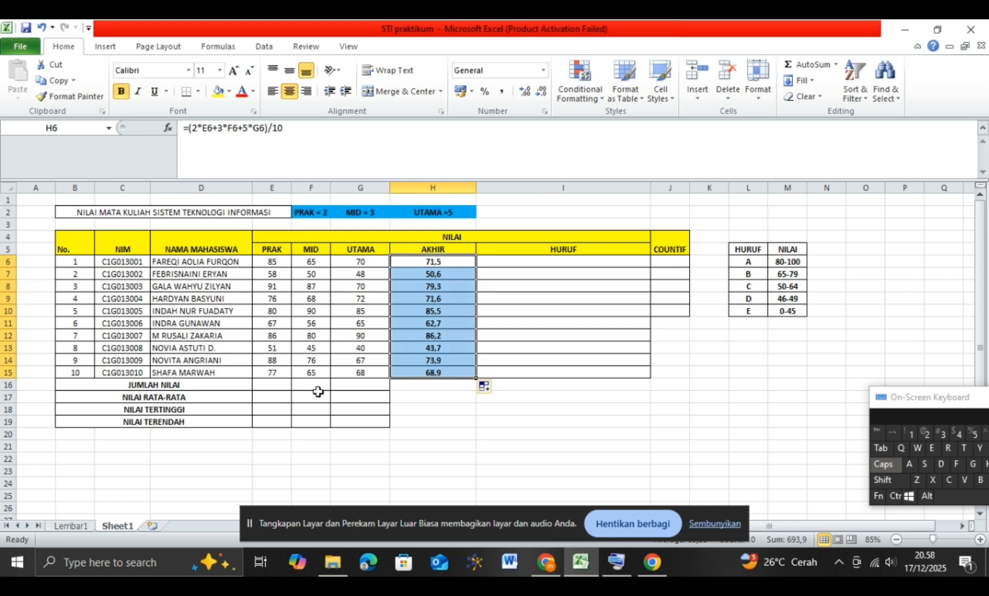
Step: Enter a SUM formula over E6:E15 in E16, the JUMLAH NILAI cell of the PRAK column
click(272, 385)
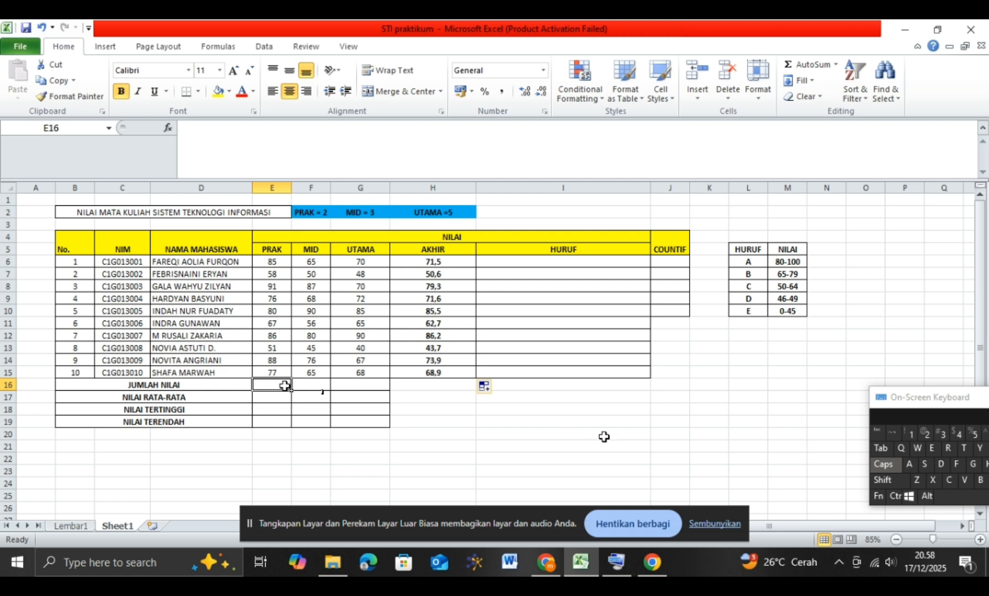
click(716, 524)
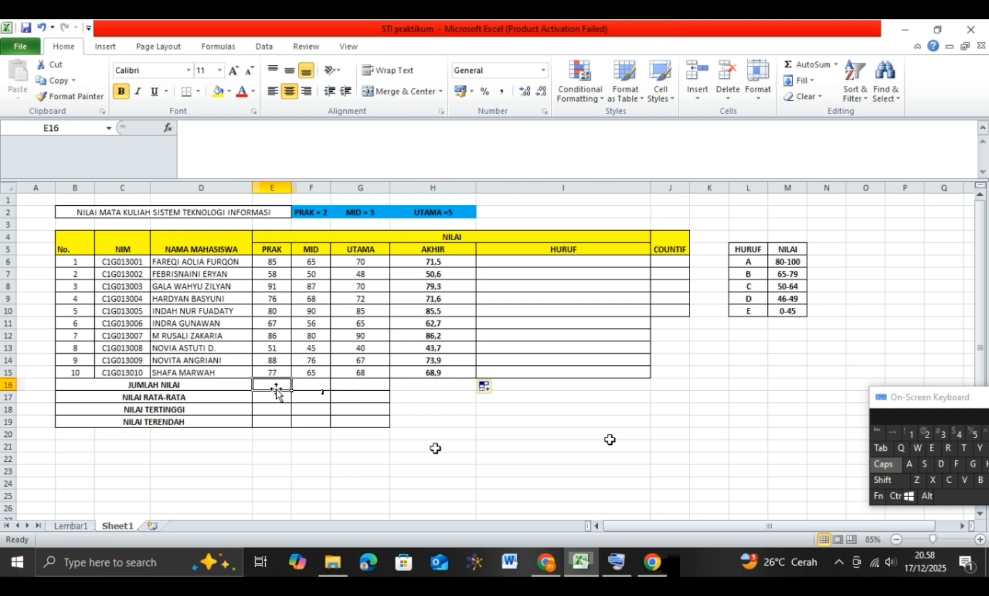
text(=SUM)
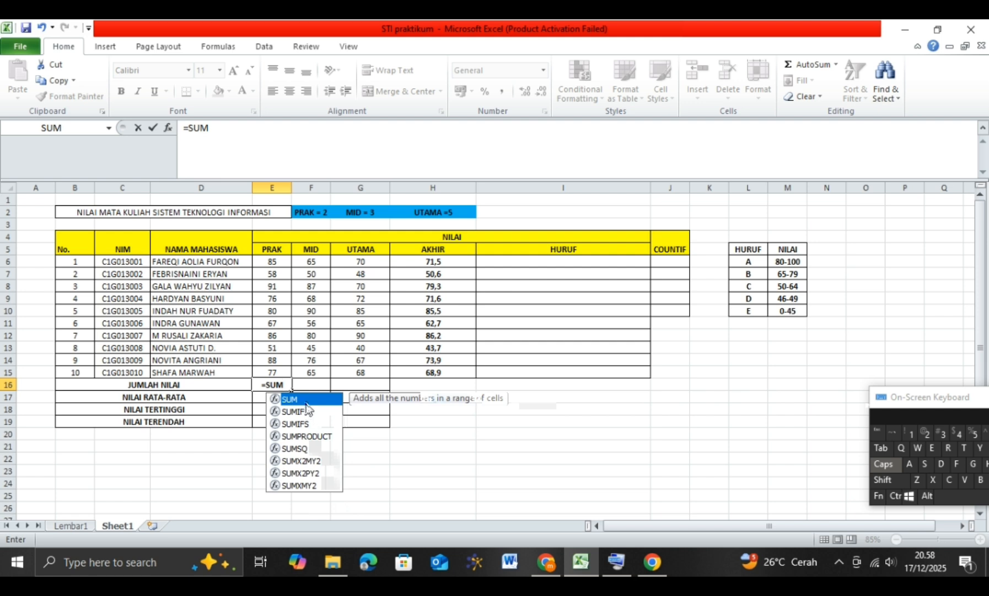
double_click(307, 402)
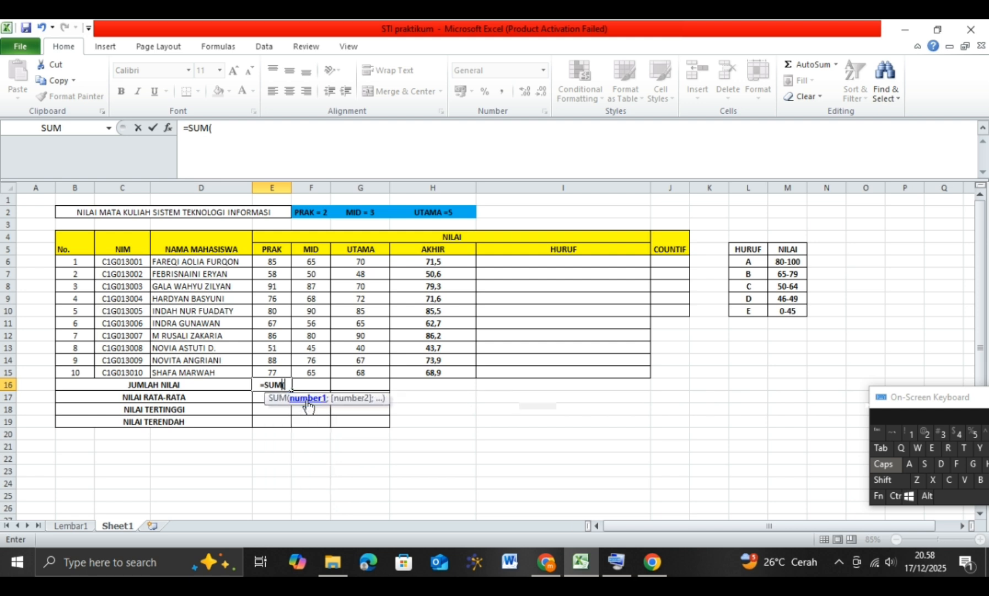
drag(279, 263, 280, 370)
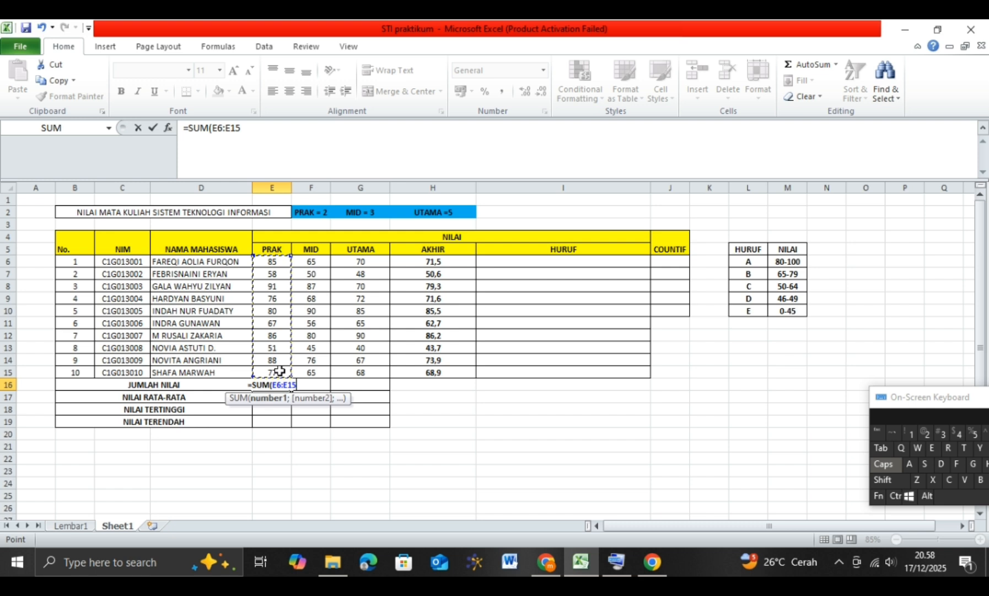
Step: Total the MID scores in F16 with a SUM formula over F6:F15
click(308, 385)
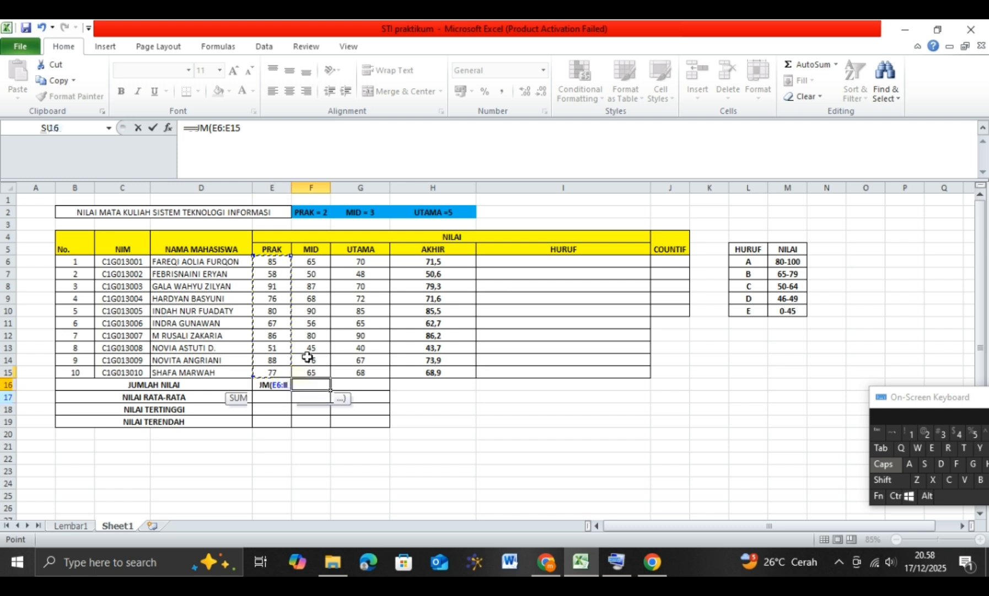
text(=)
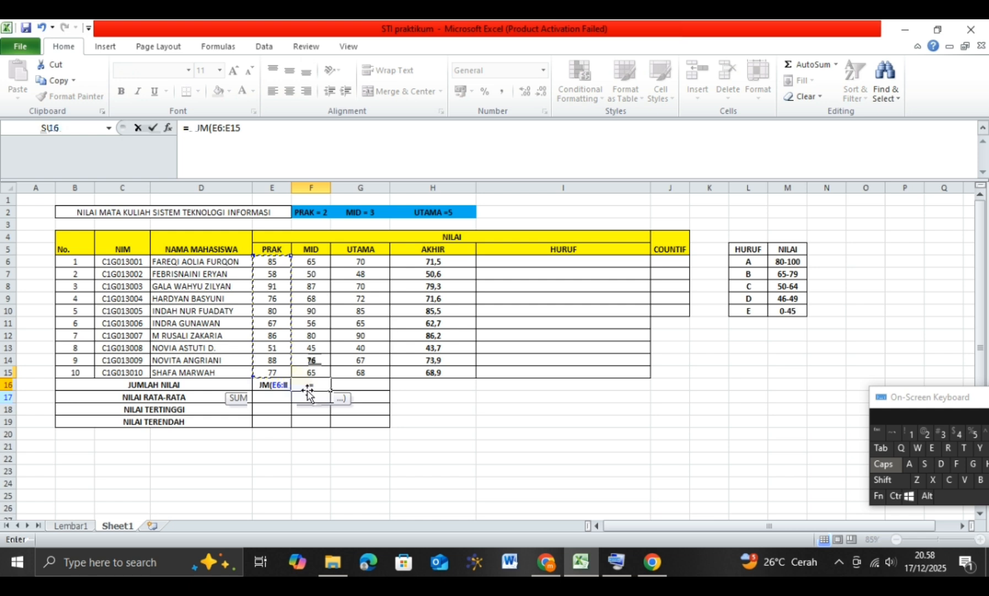
text(SUM)
double_click(331, 396)
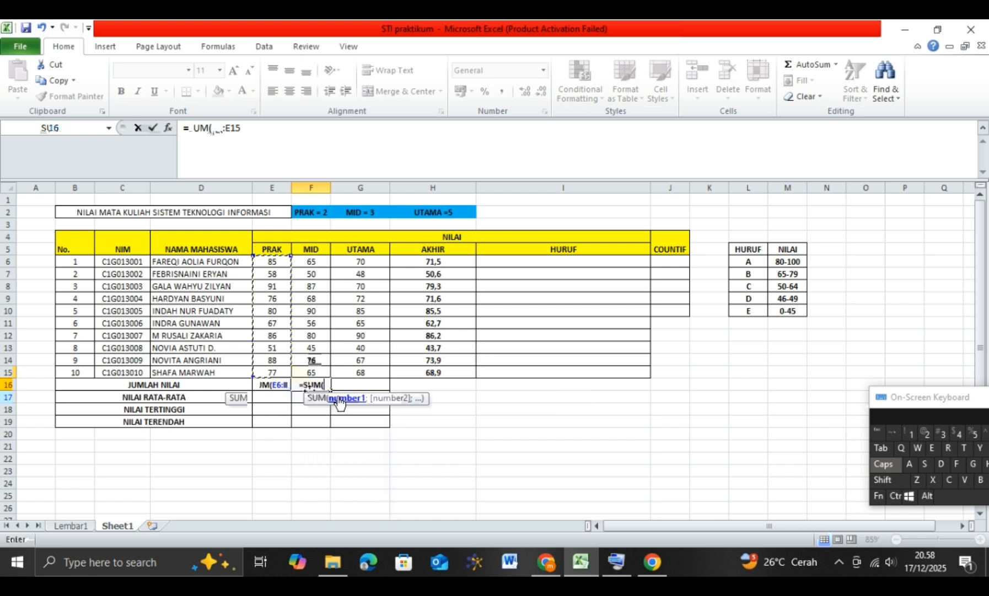
drag(311, 261, 314, 372)
key(Return)
Step: Total the UTAMA scores in G16 with a SUM formula over G6:G15
click(345, 385)
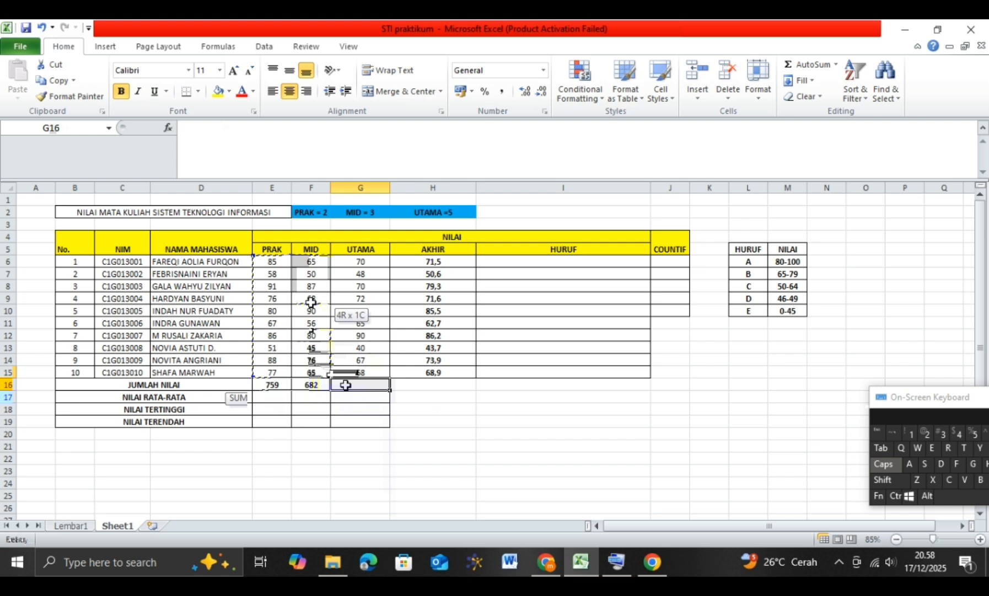
text(=SUM)
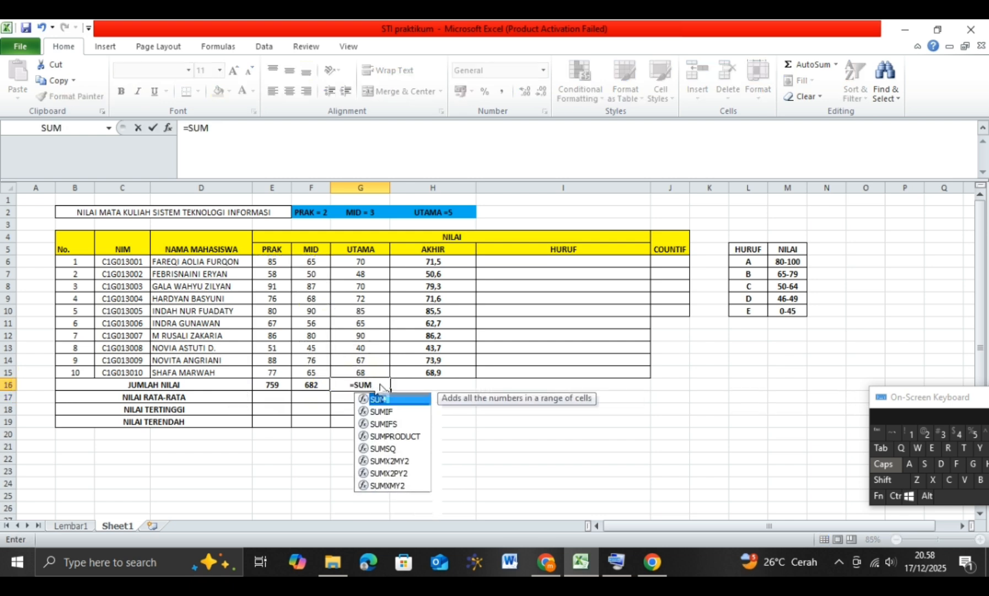
double_click(389, 399)
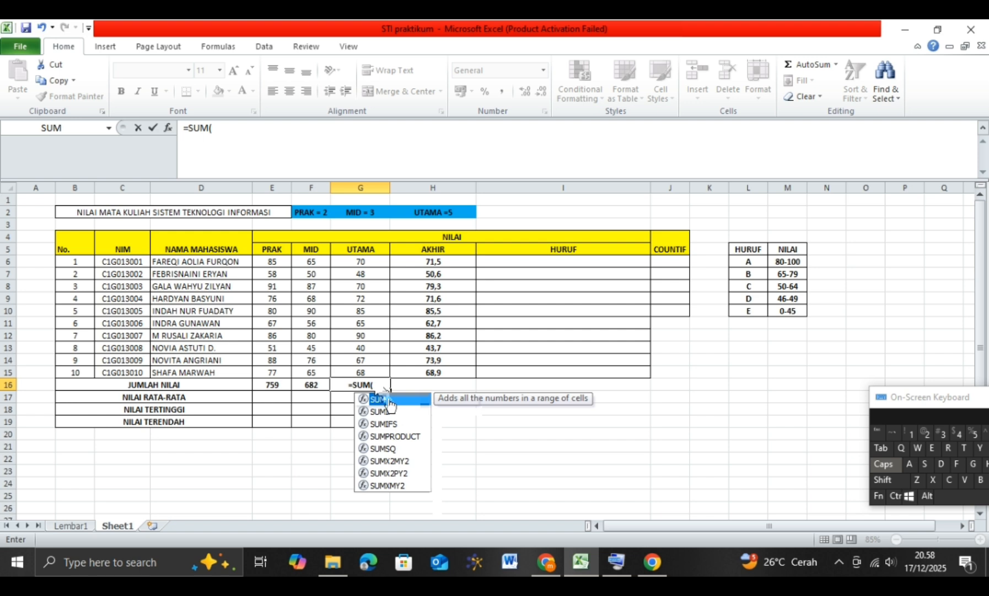
click(358, 261)
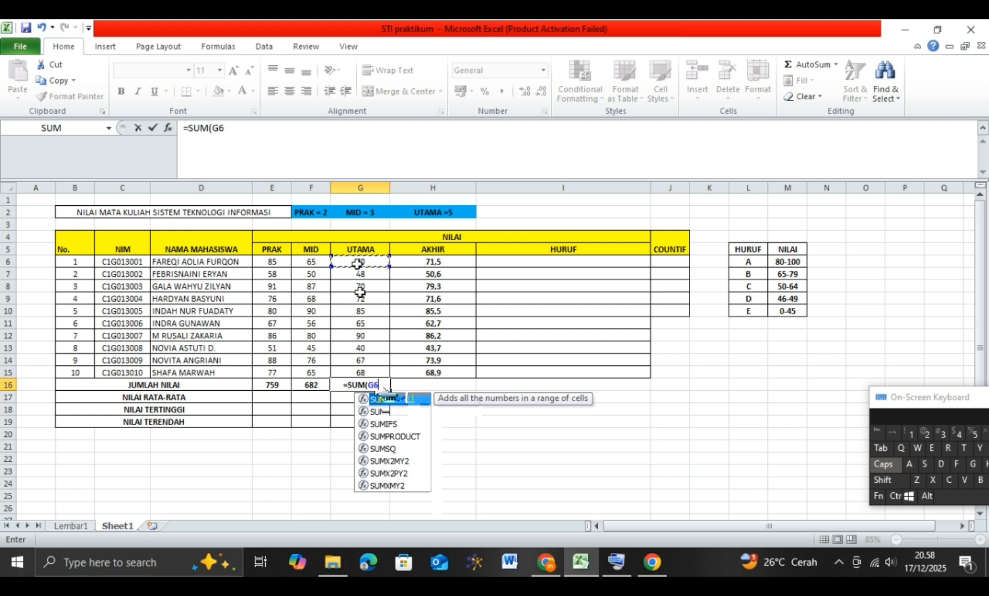
drag(358, 263, 360, 368)
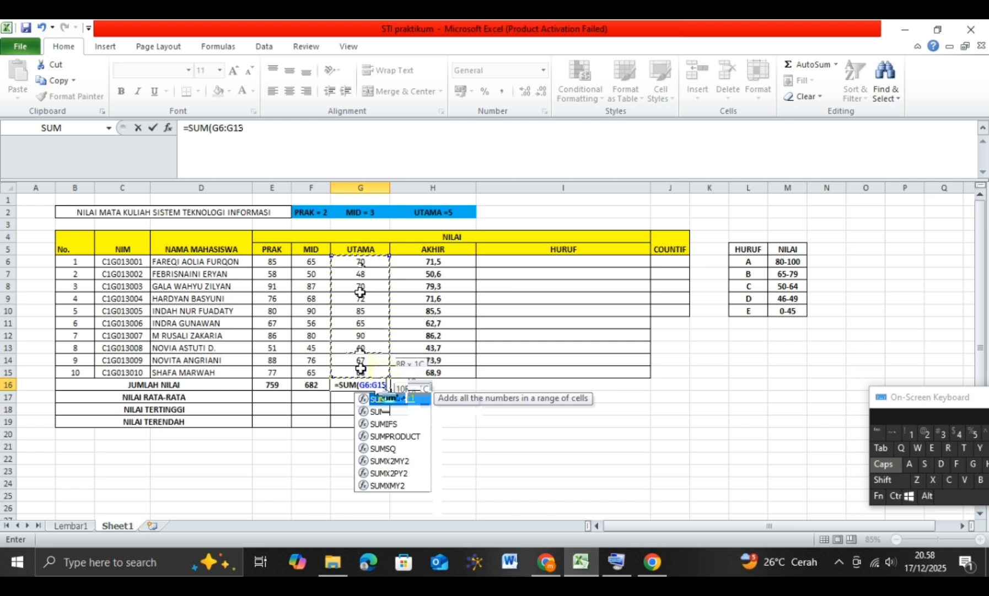
key(Return)
Step: Calculate the NILAI RATA-RATA of the PRAK scores in E17 with an AVERAGE formula over E6:E15
click(269, 401)
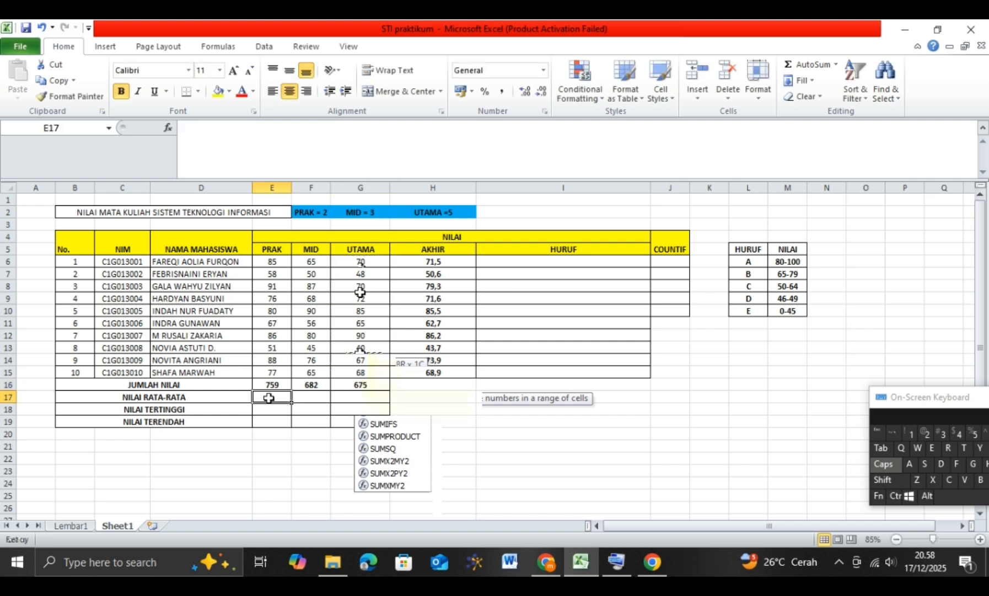
text(=)
text(AVE)
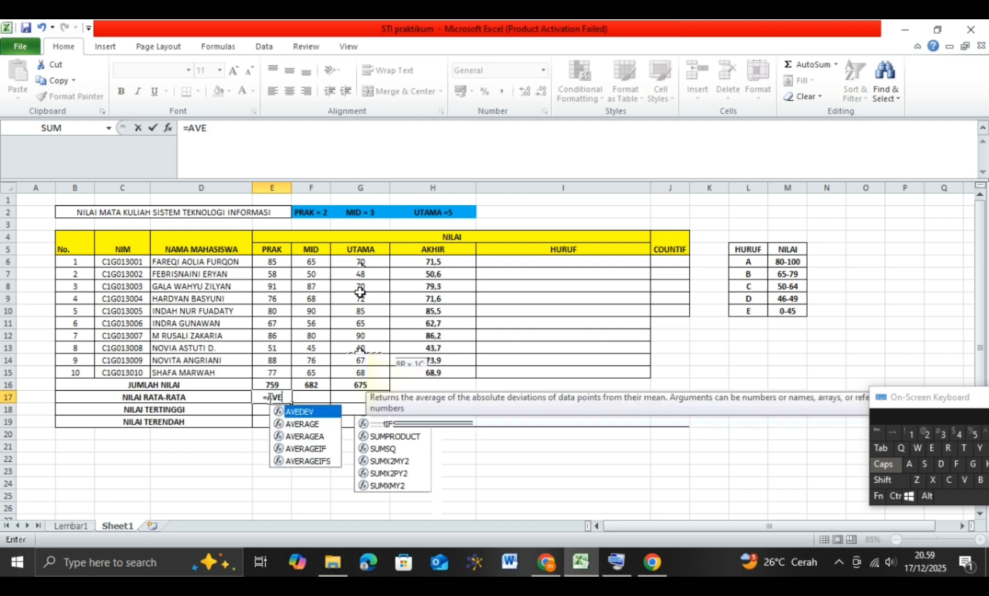
click(291, 423)
double_click(290, 422)
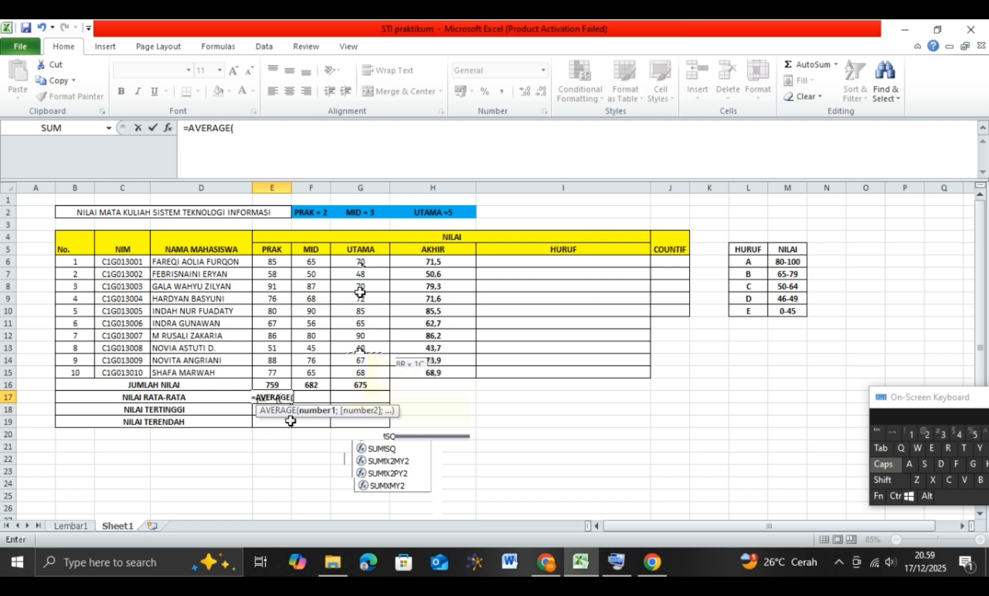
click(263, 263)
drag(263, 264, 263, 371)
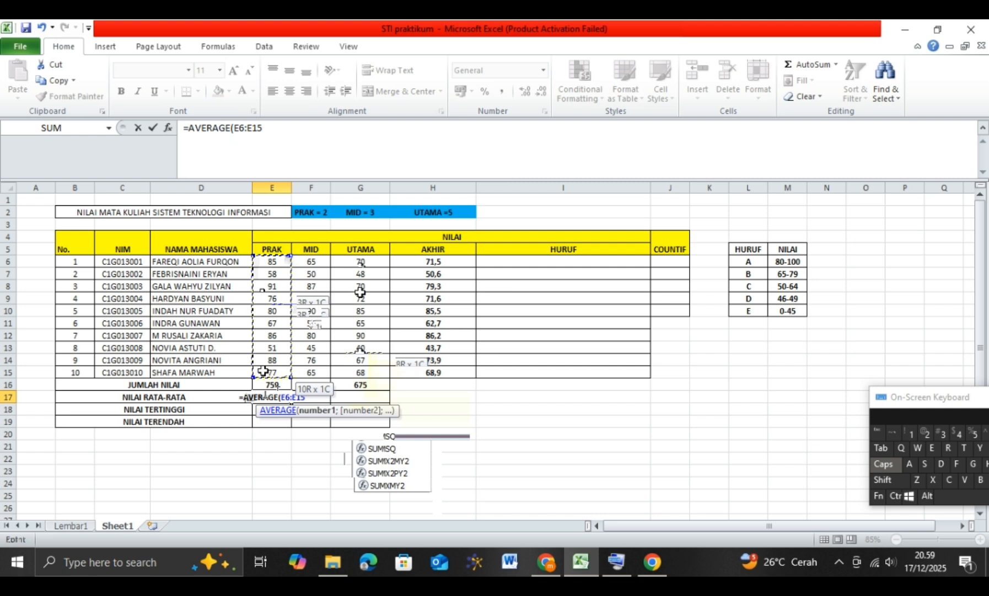
key(Return)
Step: Calculate the NILAI RATA-RATA of the MID scores in F17 with an AVERAGE formula over F6:F15
click(320, 397)
text(=A)
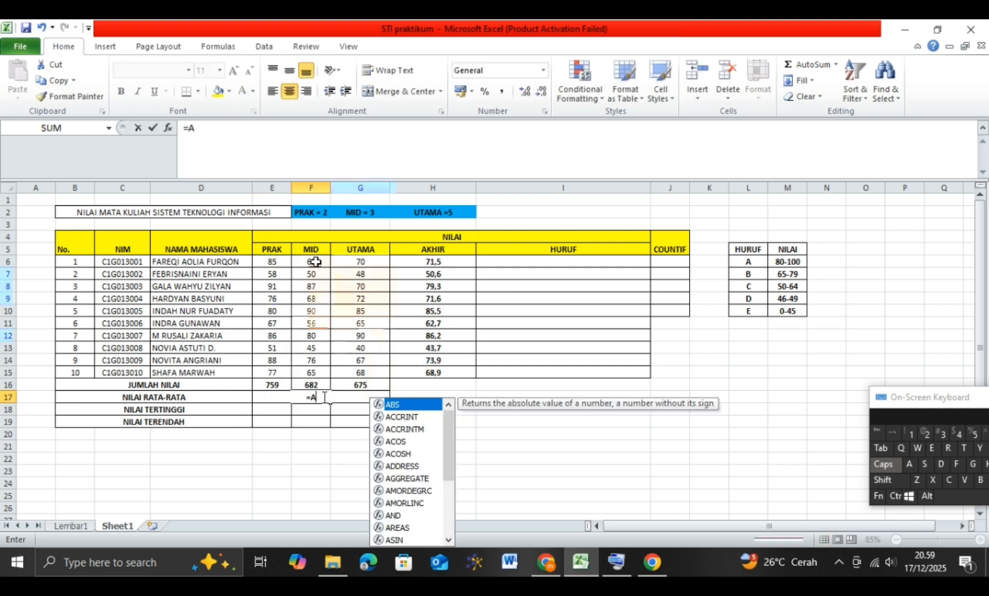
text(VE)
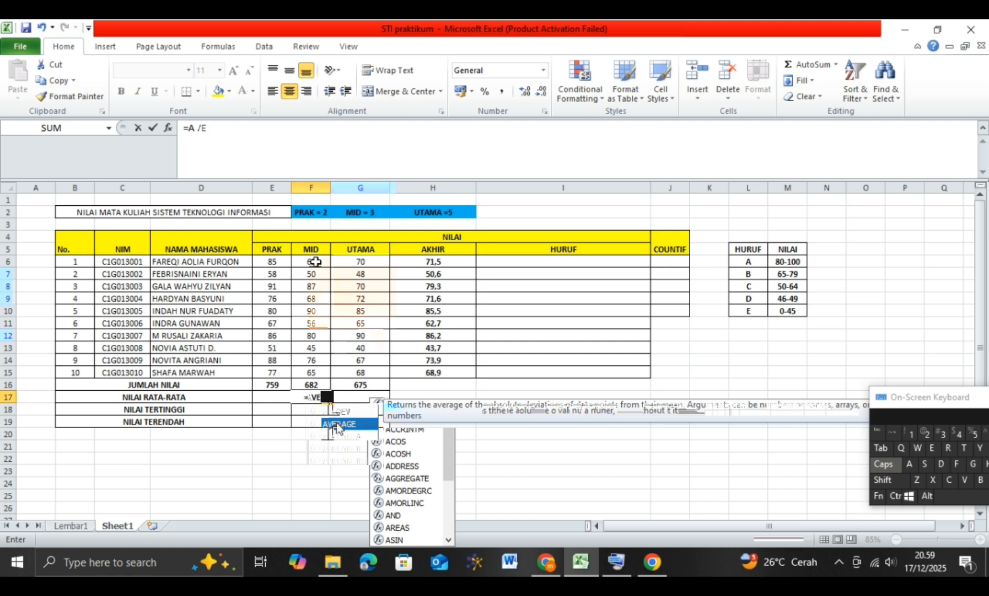
double_click(336, 422)
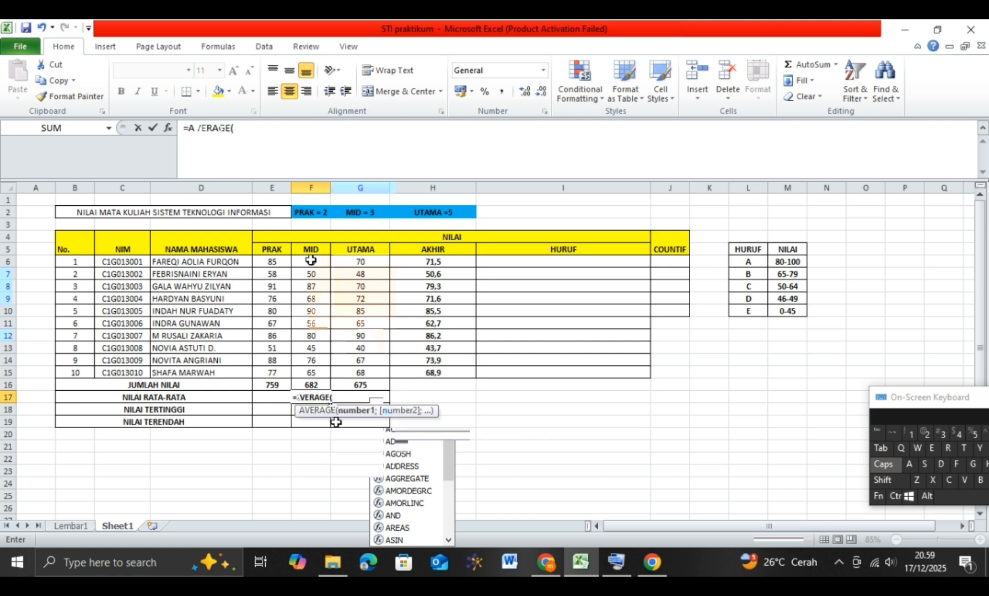
click(312, 261)
drag(312, 260, 316, 373)
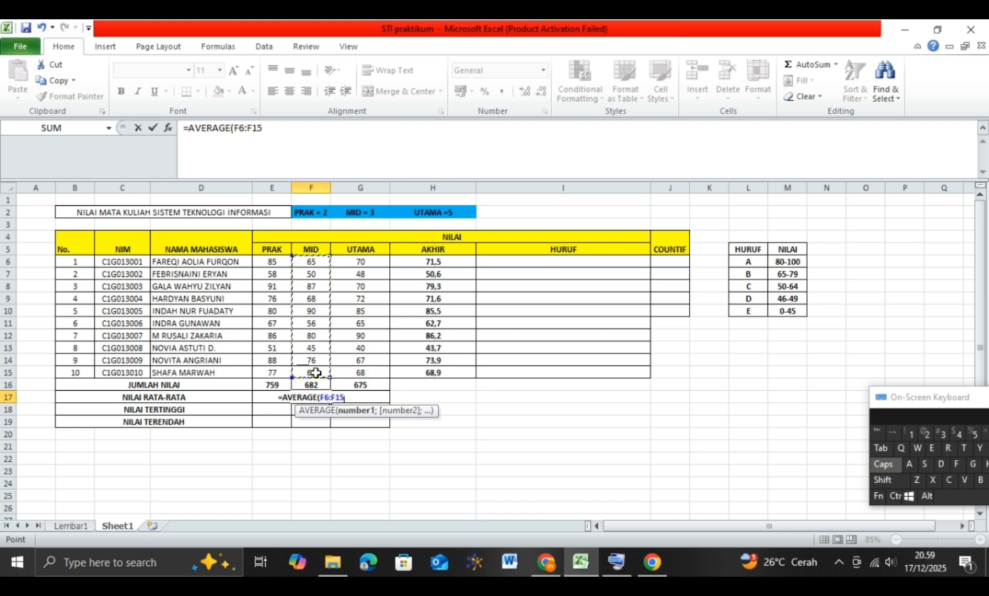
key(Return)
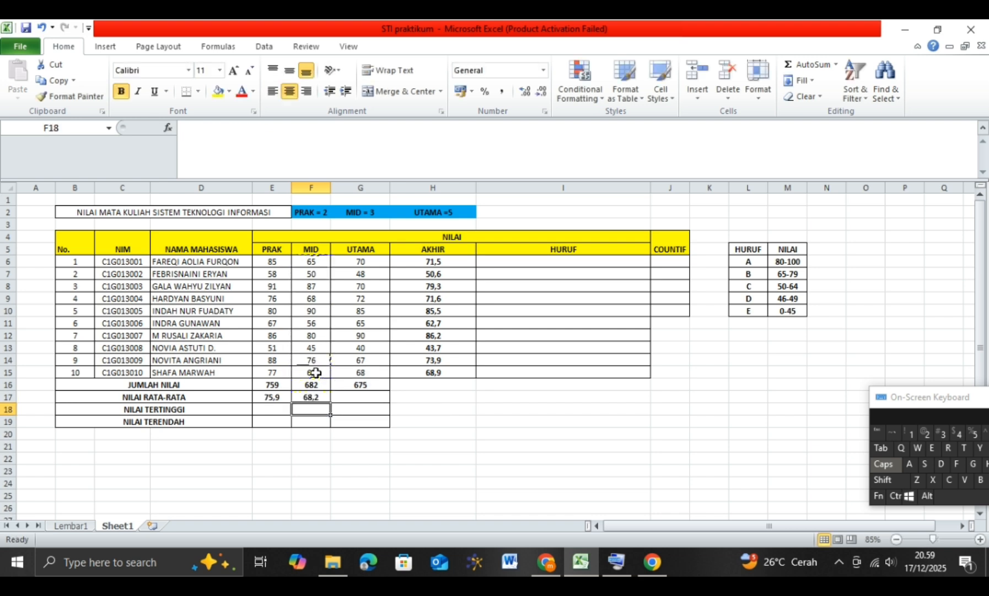
Step: Calculate the NILAI RATA-RATA of the UTAMA scores in G17 with an AVERAGE formula over G6:G15
click(348, 402)
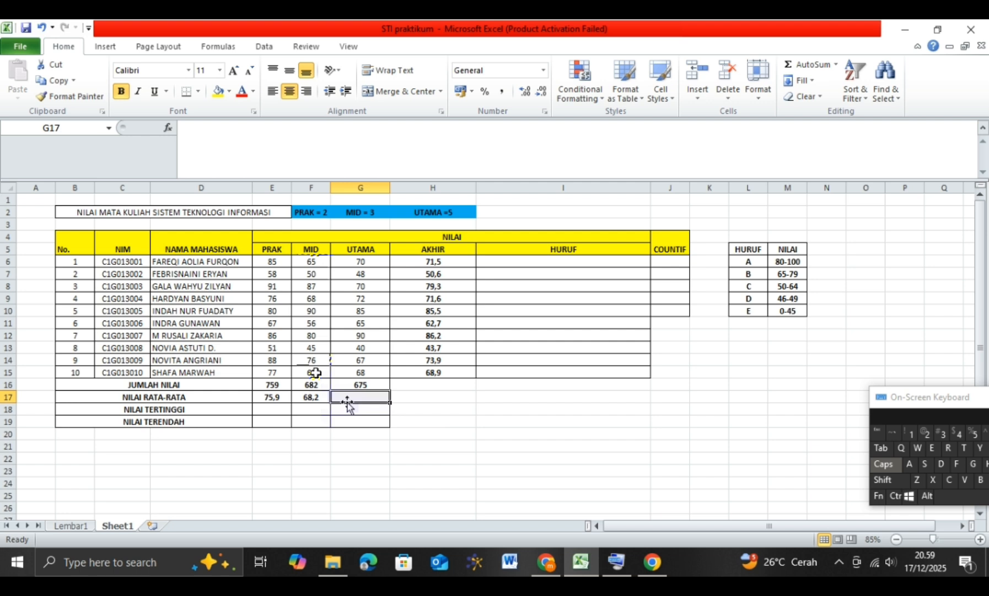
text(=AV)
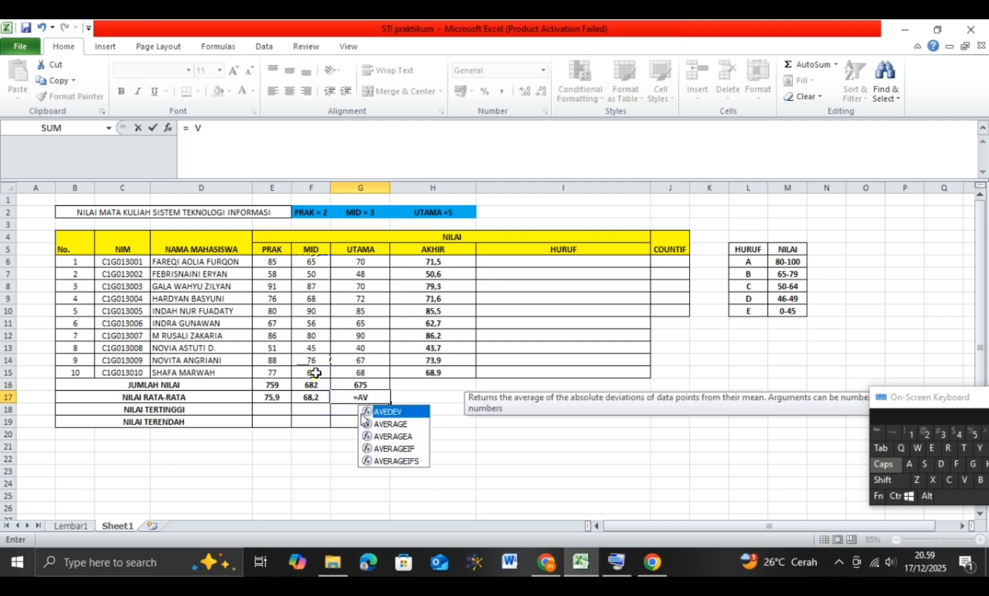
double_click(384, 423)
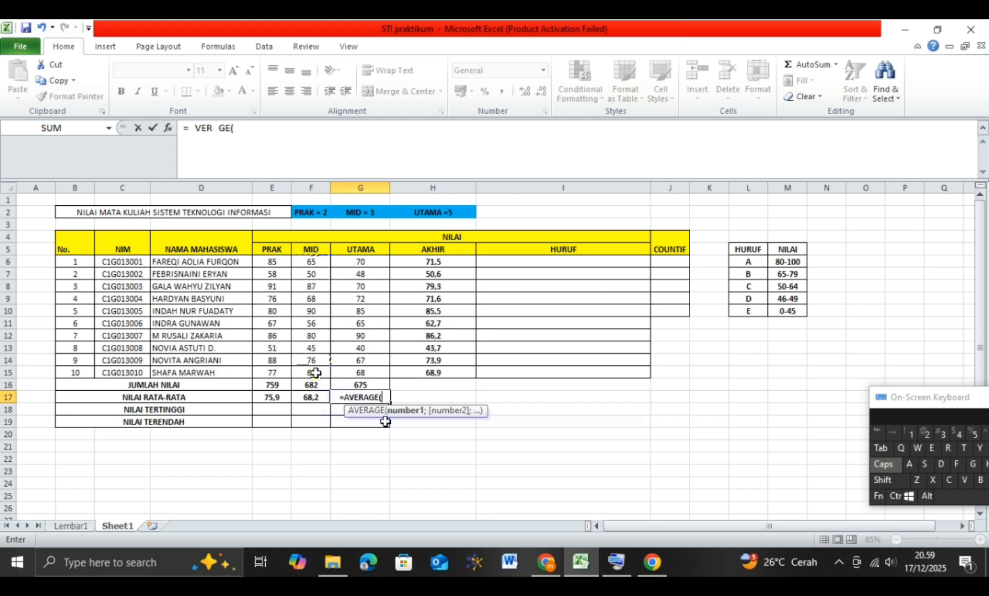
drag(370, 260, 362, 371)
key(Return)
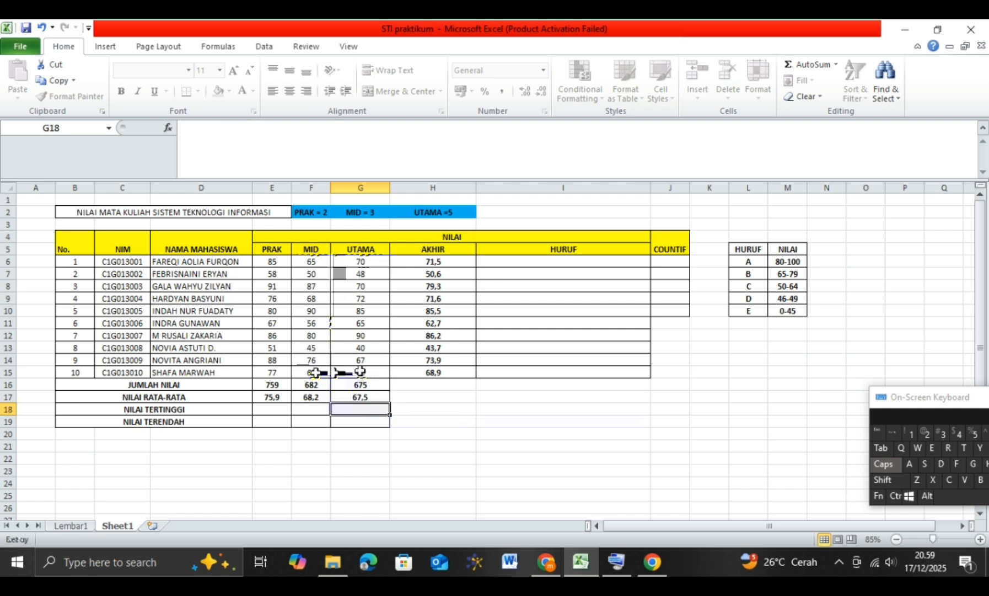
Step: Find the NILAI TERTINGGI of the PRAK scores in E18 with a MAX formula over E6:E15
click(267, 408)
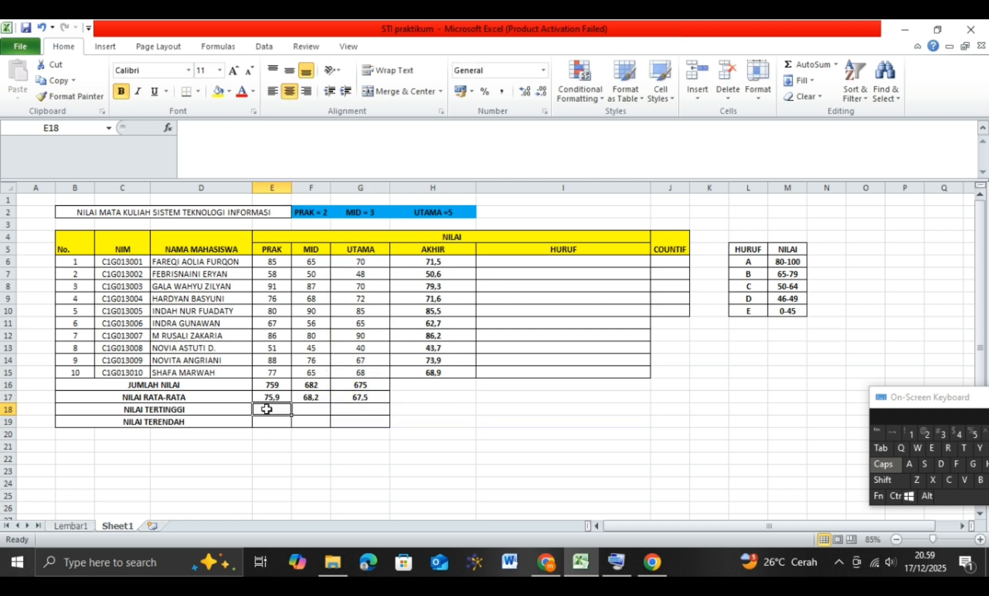
text(=MA)
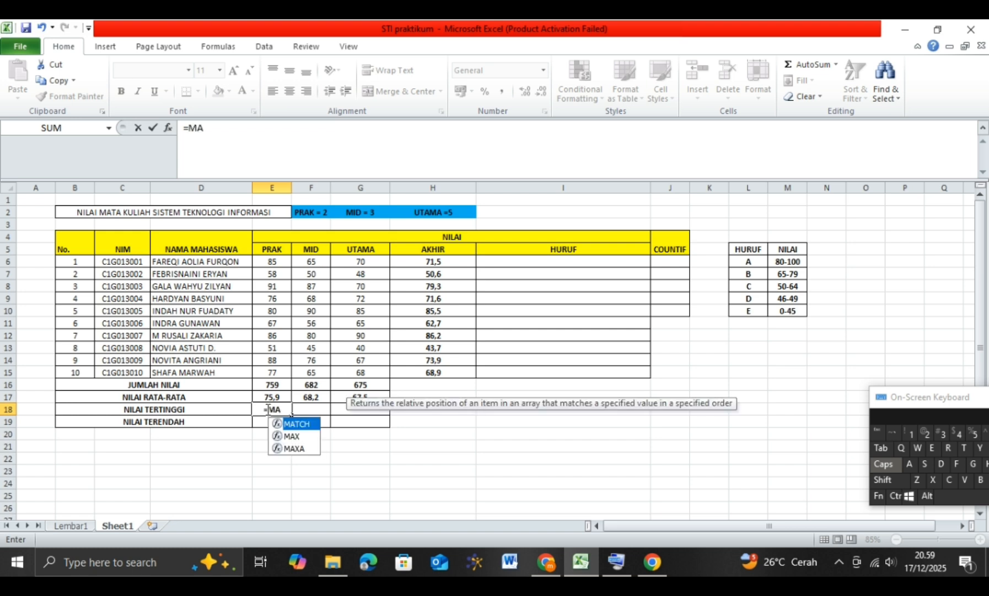
double_click(291, 436)
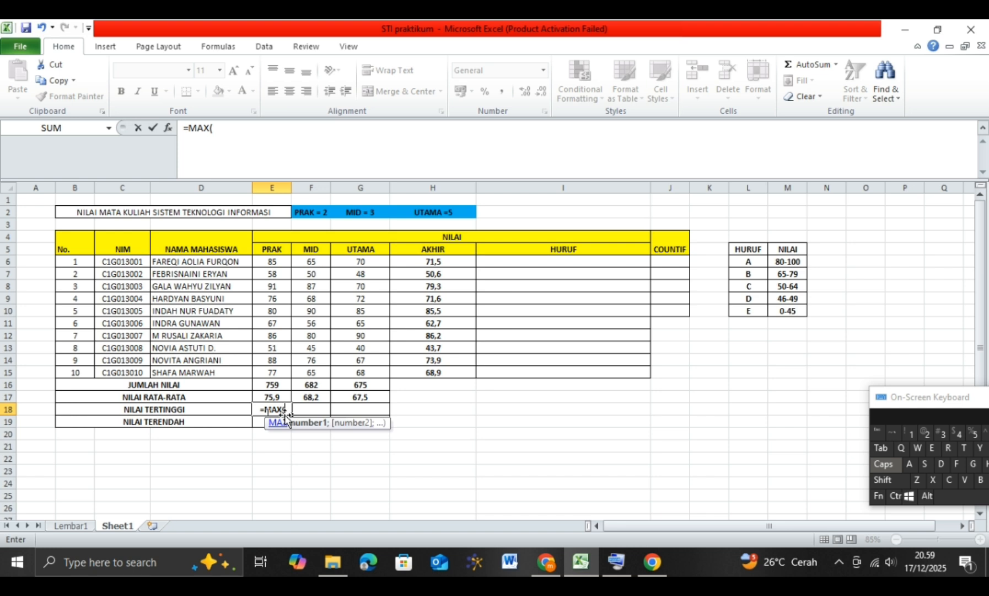
click(272, 266)
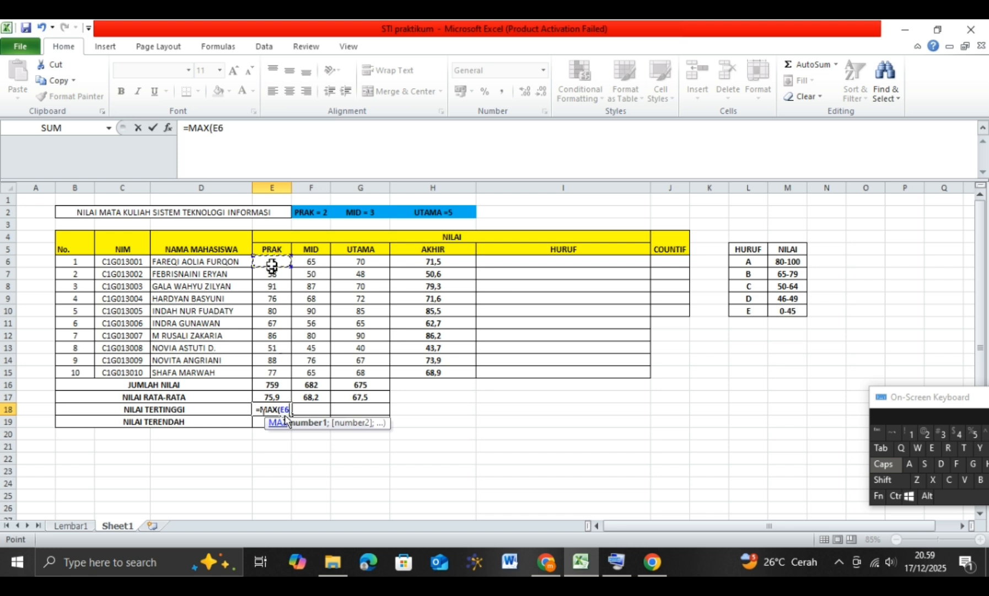
drag(272, 266, 275, 375)
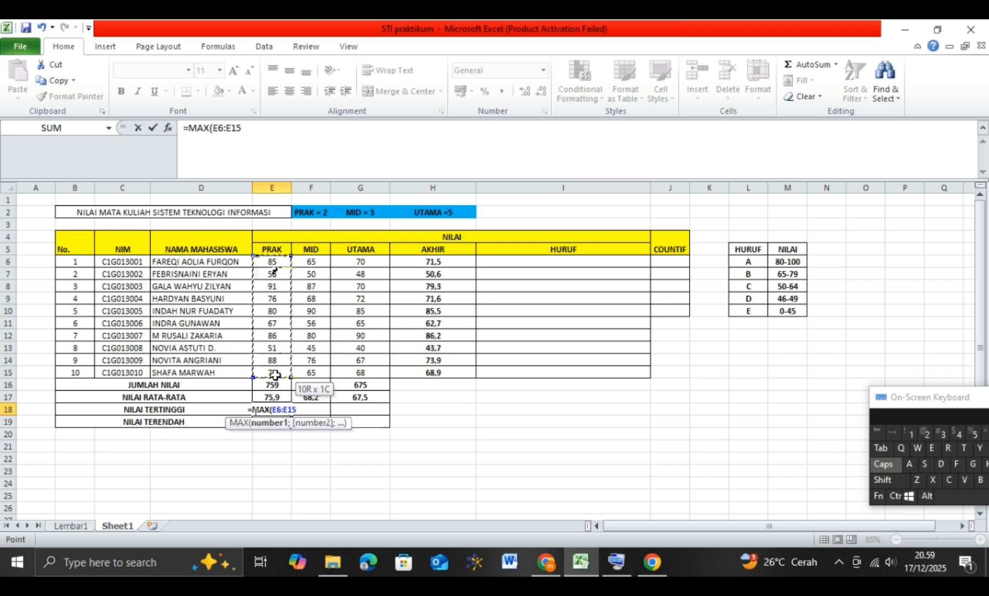
key(Return)
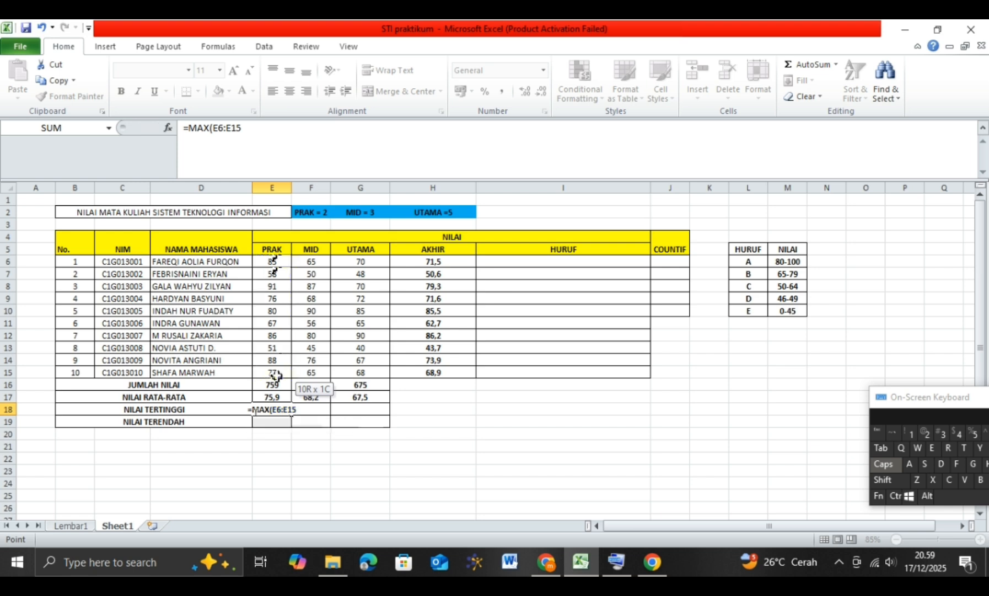
Step: Find the NILAI TERTINGGI of the MID scores in F18 with a MAX formula over F6:F15
click(312, 409)
text(=)
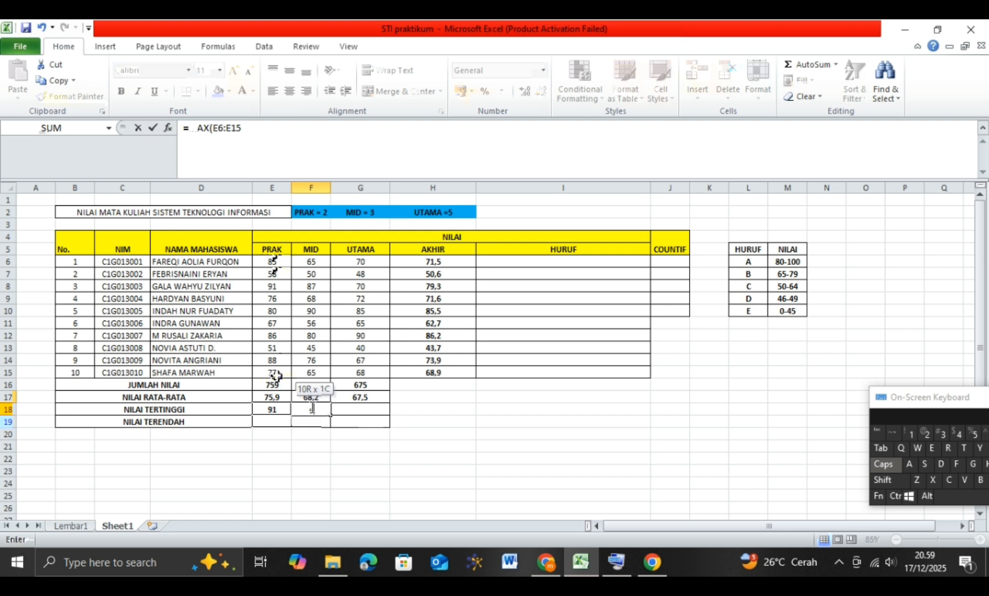
text(ma)
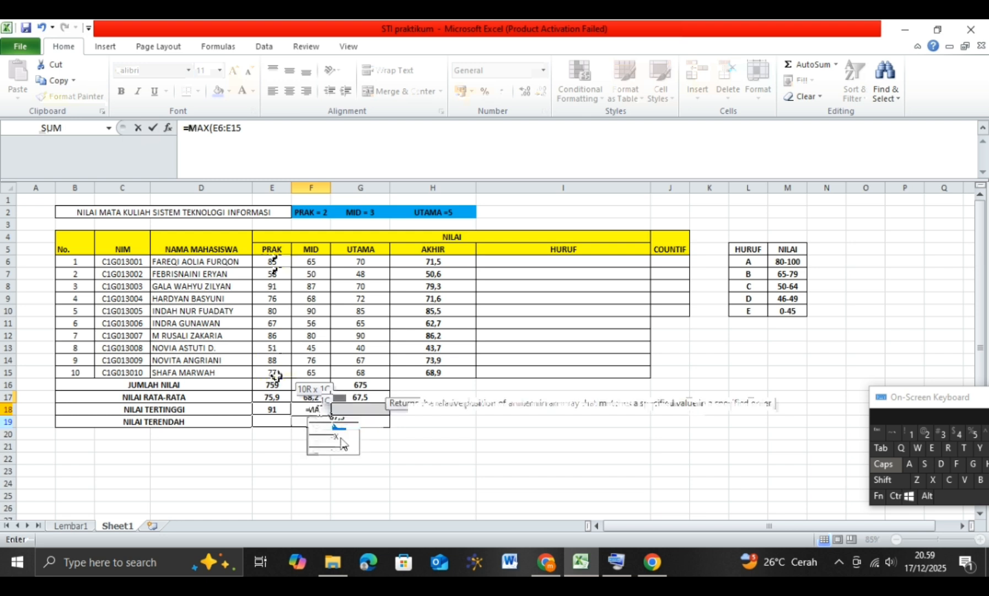
double_click(343, 438)
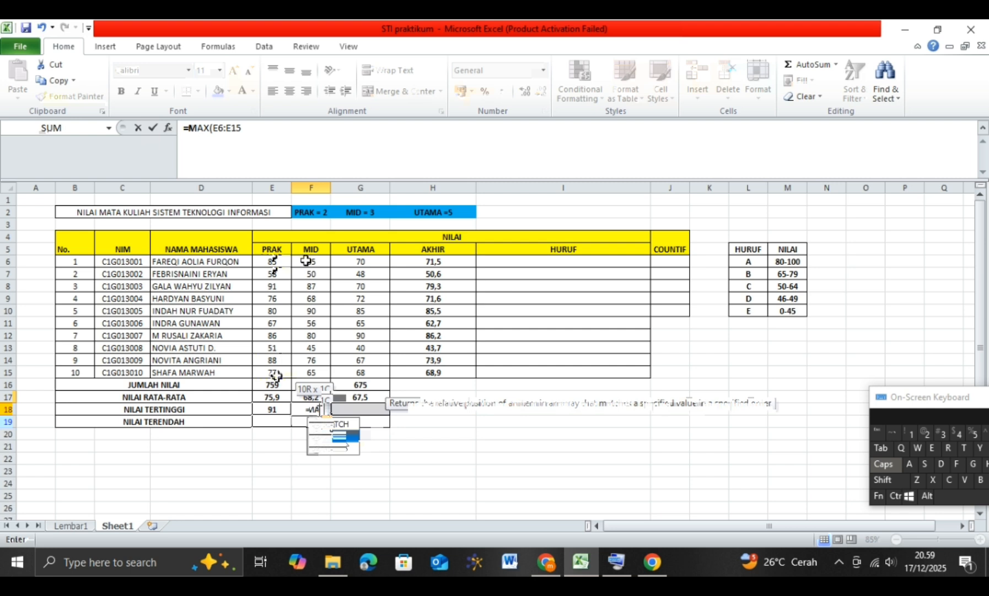
click(306, 261)
drag(306, 260, 312, 363)
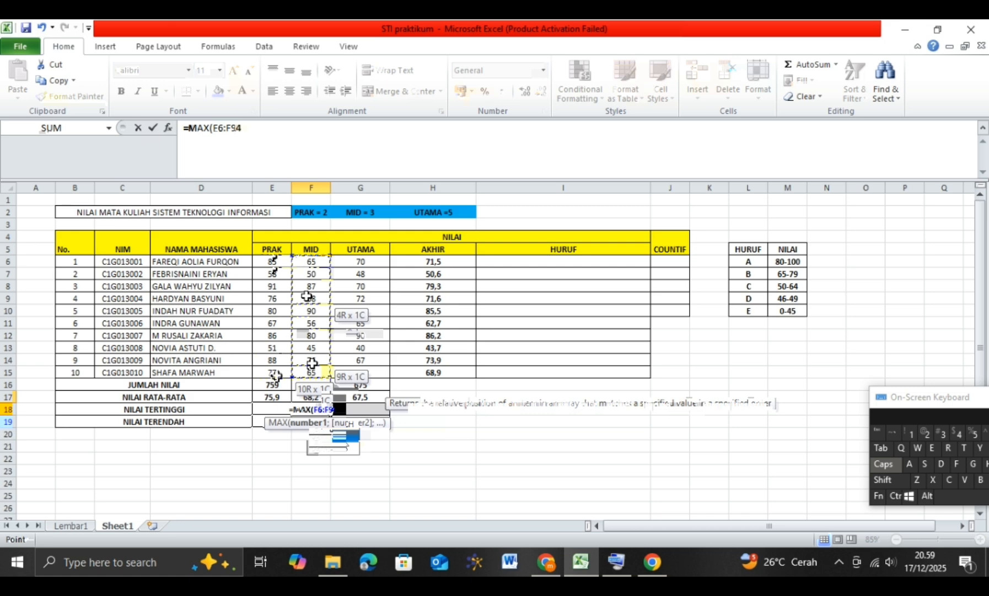
key(Return)
Step: Find the NILAI TERTINGGI of the UTAMA scores in G18 with a MAX formula over G6:G15
click(353, 414)
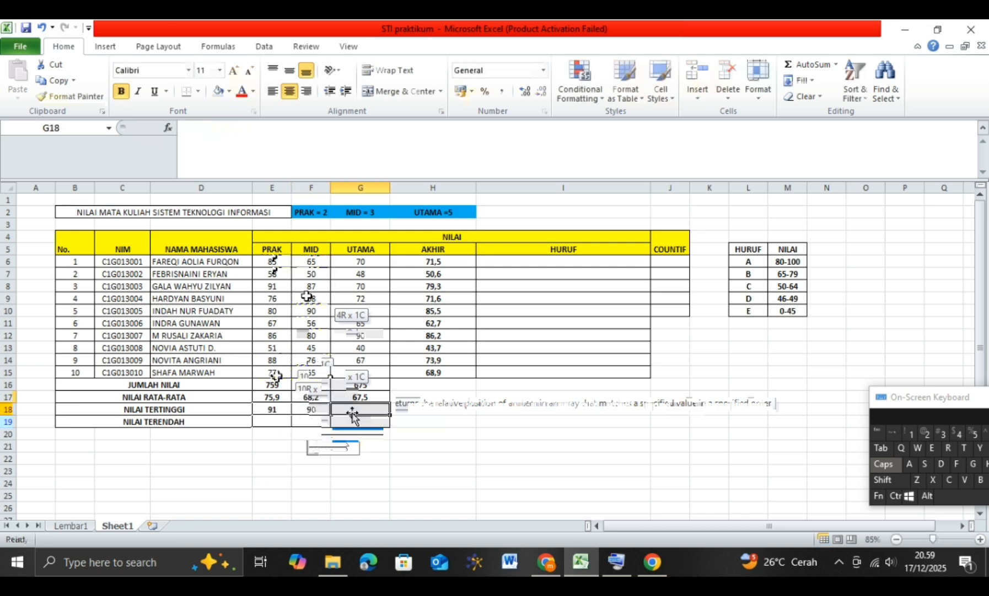
text(=MAX()
click(357, 261)
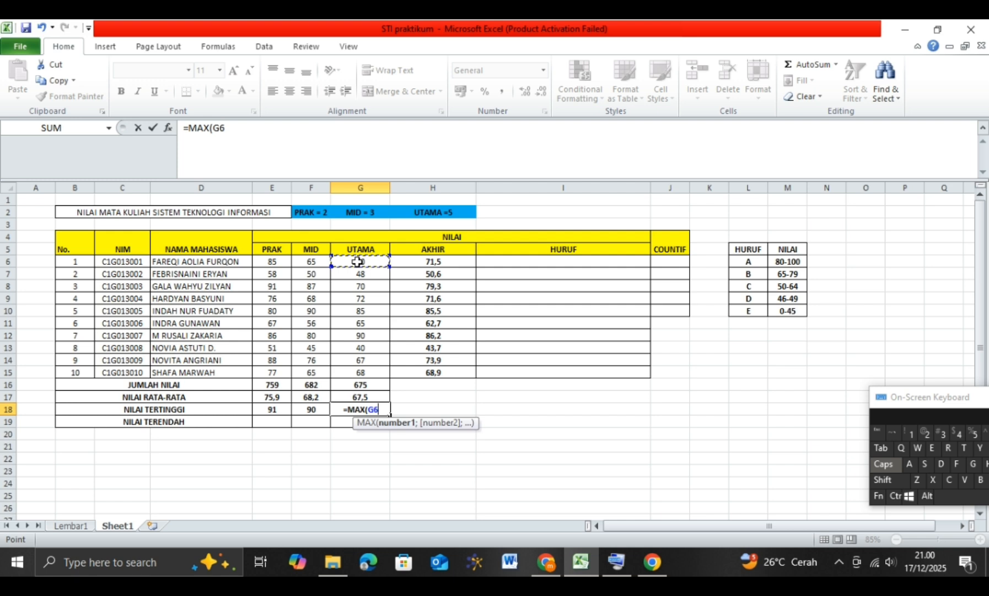
drag(358, 261, 356, 374)
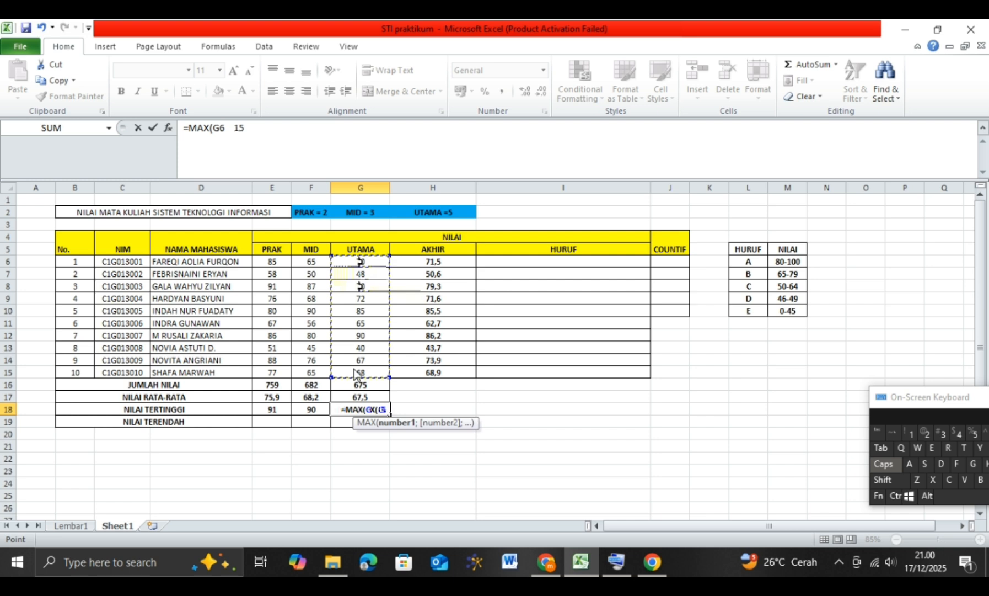
key(Return)
Step: Find the NILAI TERENDAH of the PRAK scores in E19 with a MIN formula over E6:E15
click(272, 417)
text(=MI)
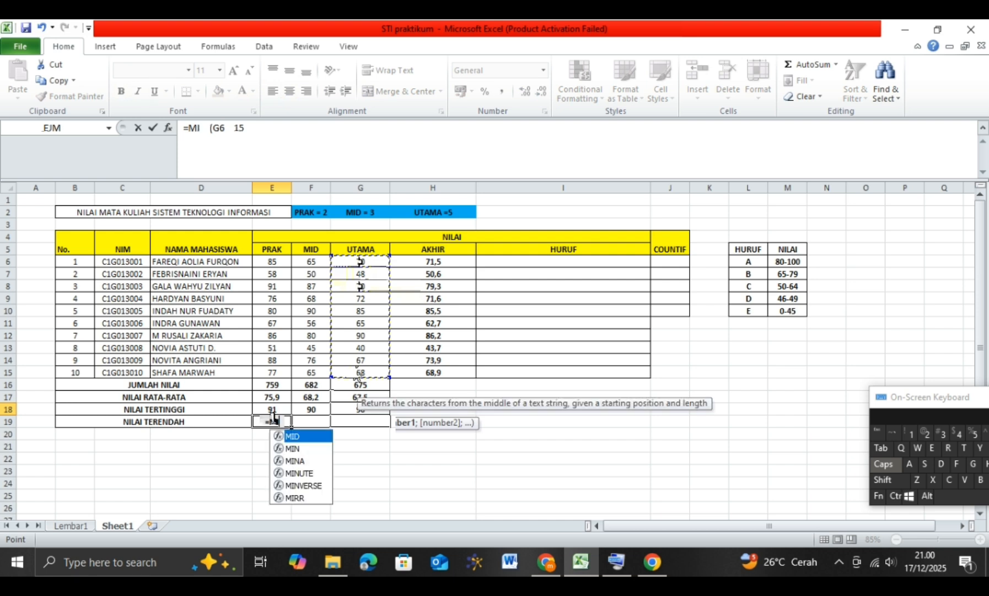
click(294, 448)
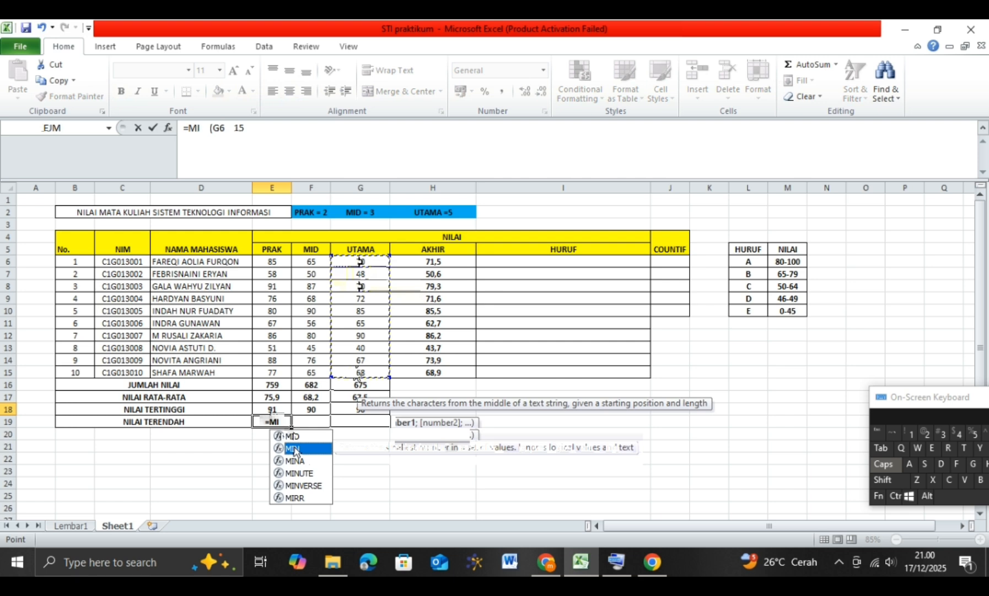
double_click(295, 448)
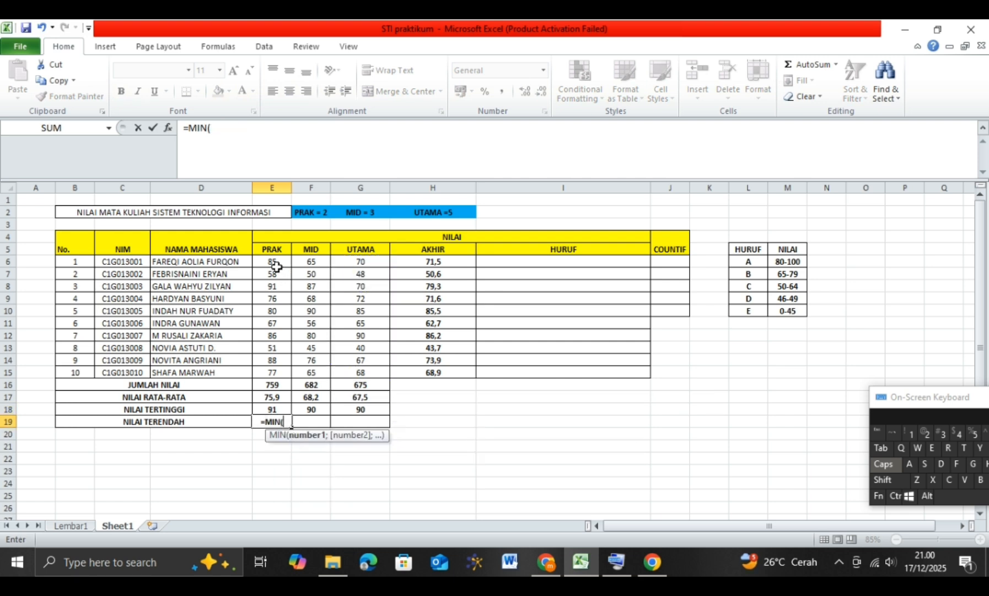
drag(276, 266, 276, 372)
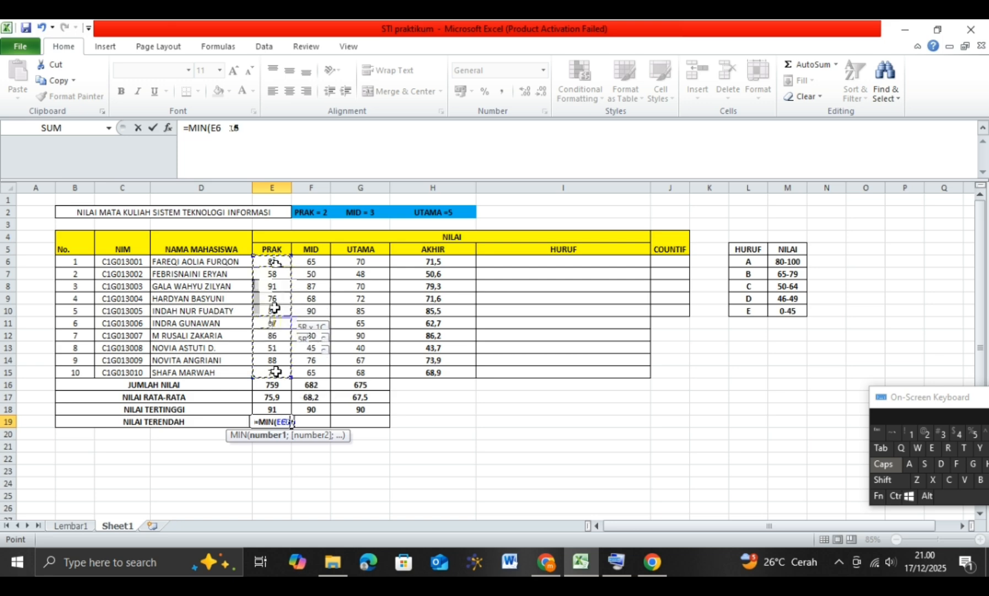
key(Return)
Step: Find the NILAI TERENDAH of the MID scores in F19 with a MIN formula over F6:F15
click(317, 421)
text(=MI)
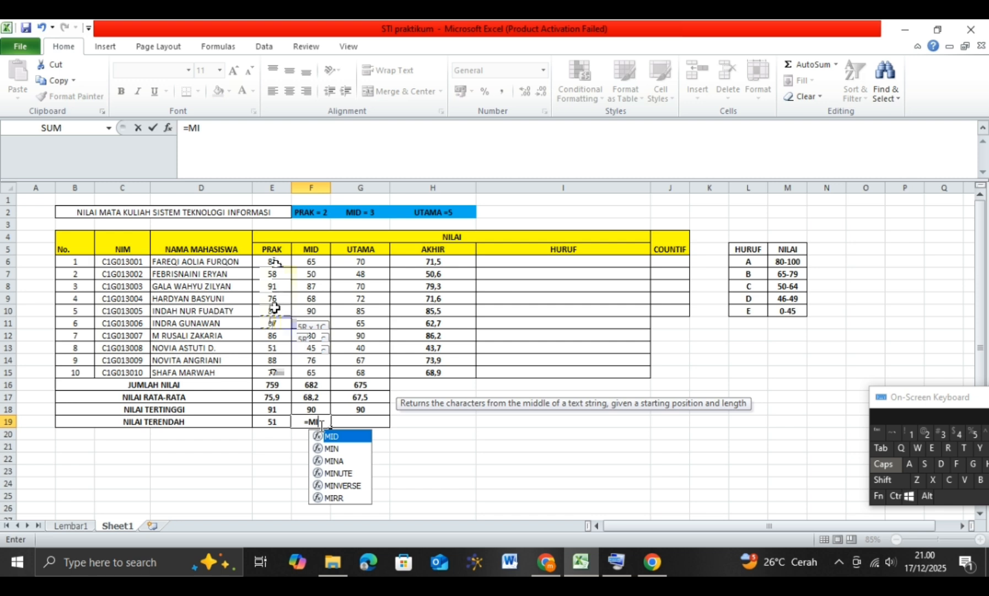
double_click(329, 446)
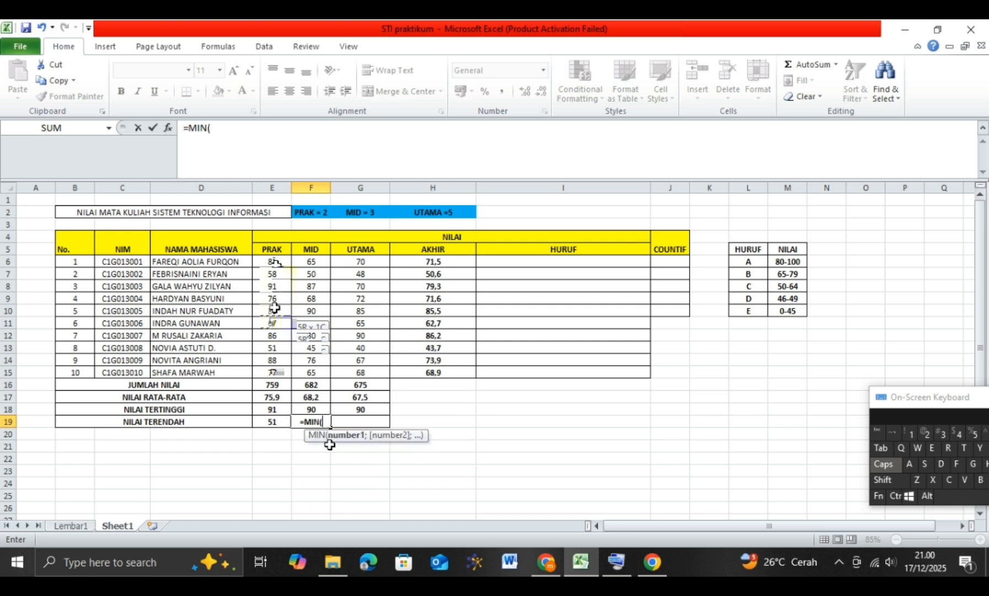
drag(311, 261, 313, 372)
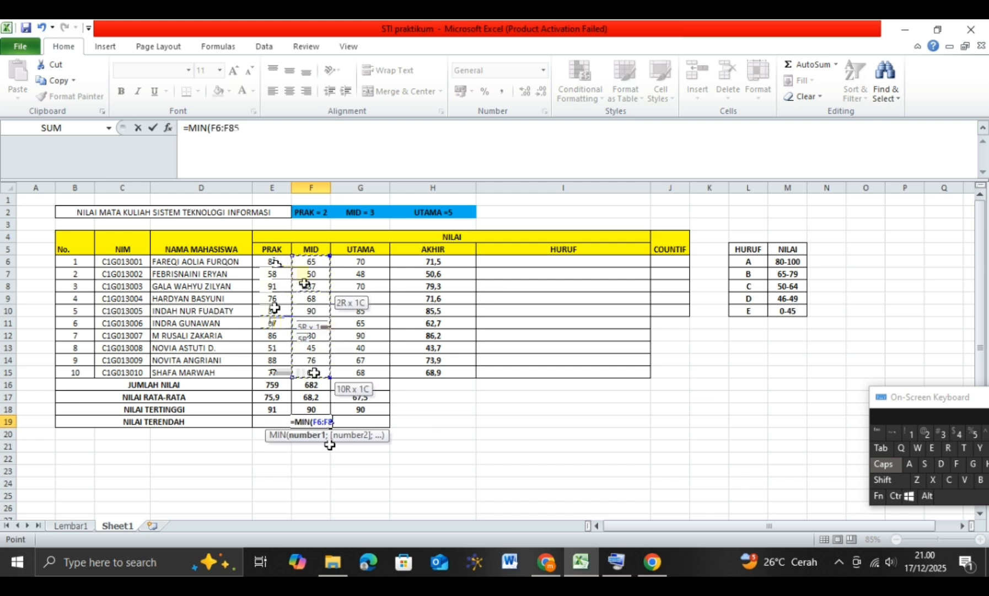
key(Return)
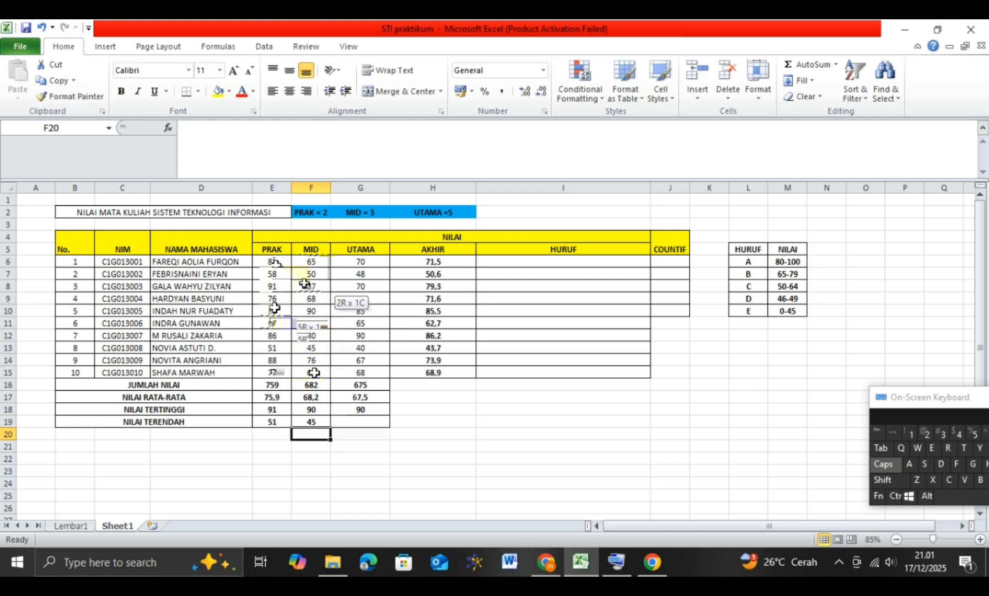
Step: Find the NILAI TERENDAH of the UTAMA scores in G19 with a MIN formula over G6:G15
click(359, 421)
text(=MIN)
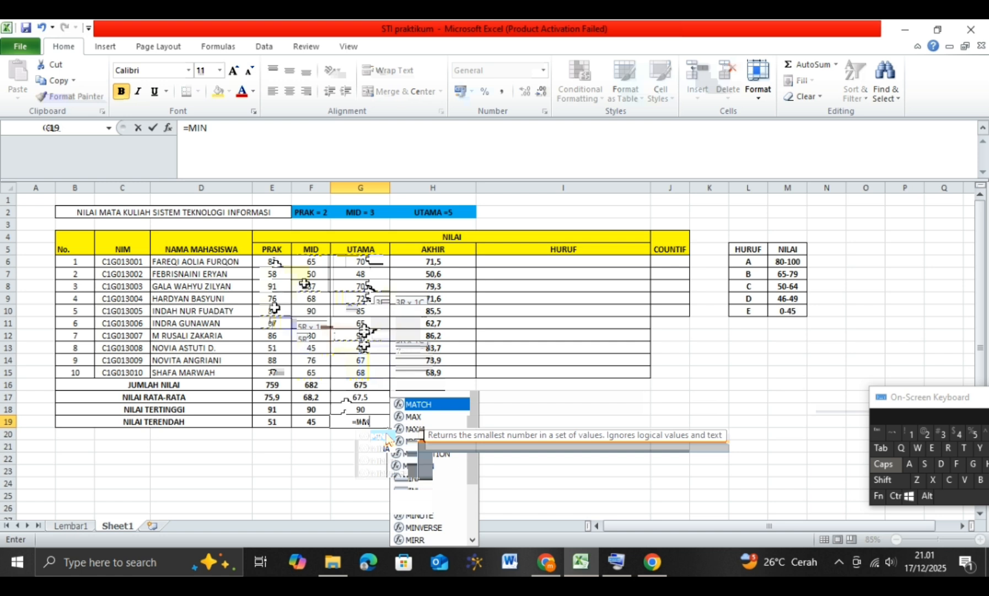
double_click(388, 441)
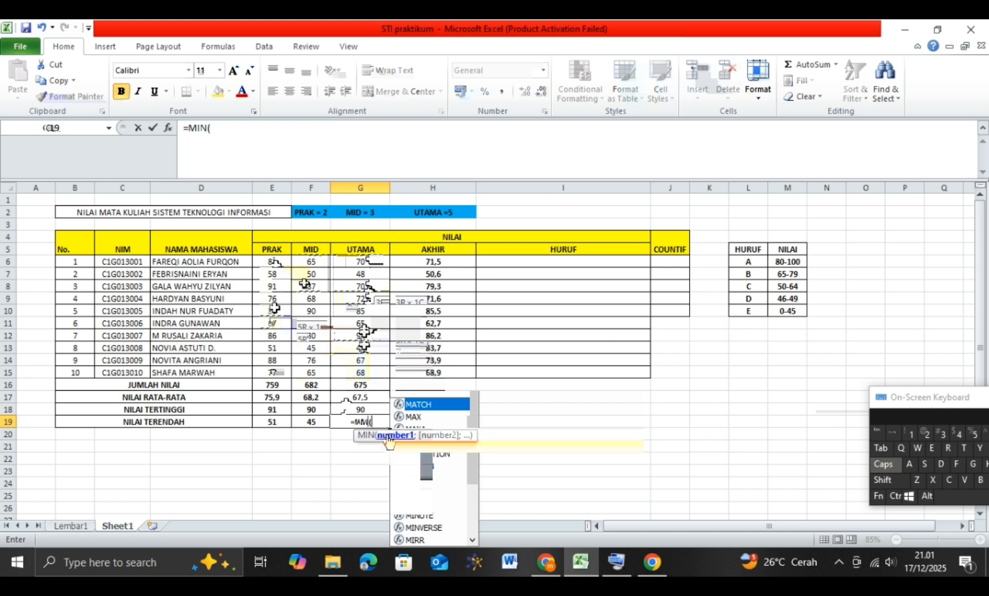
click(360, 262)
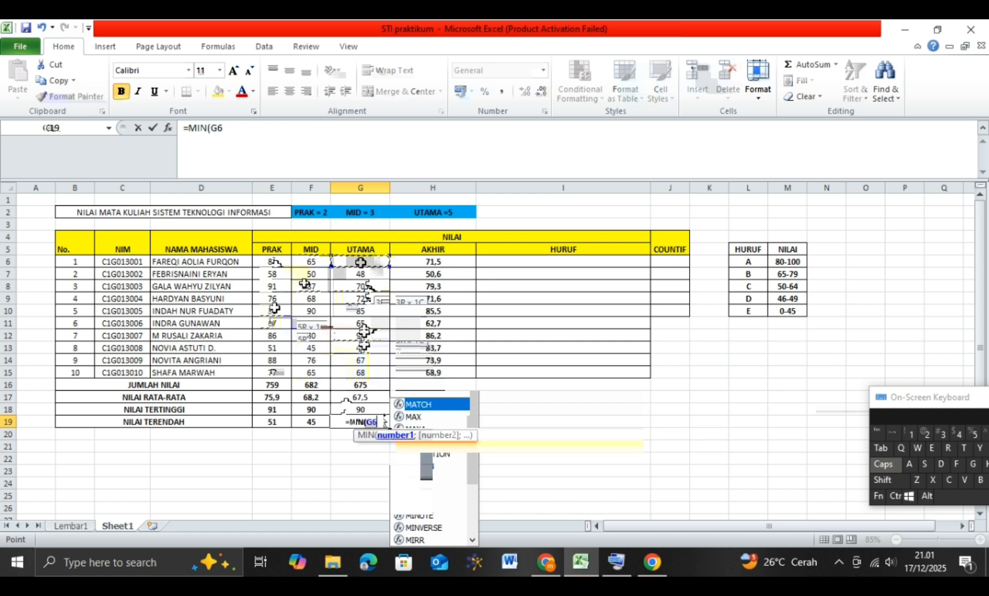
drag(361, 262, 367, 370)
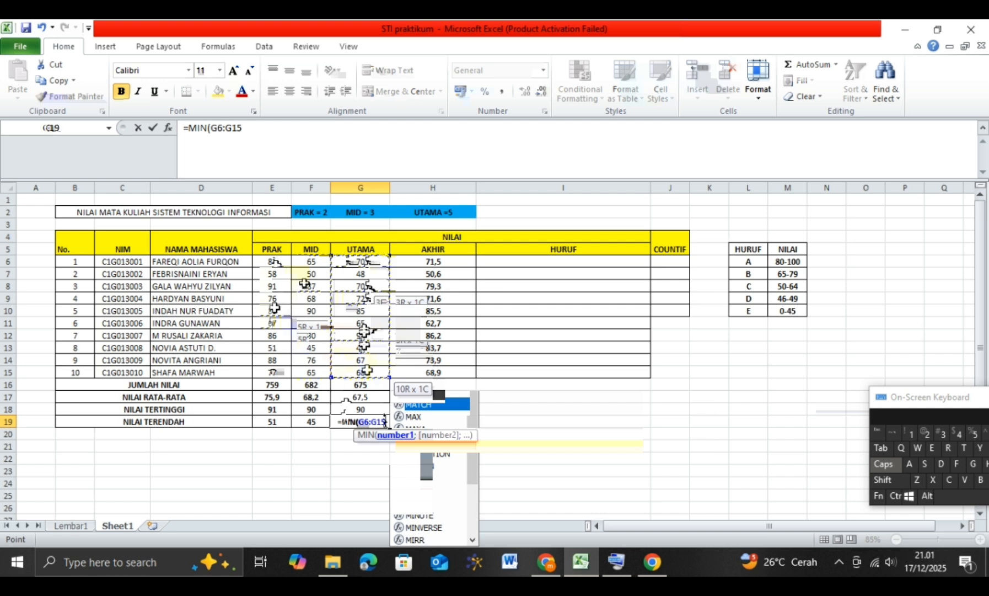
key(Return)
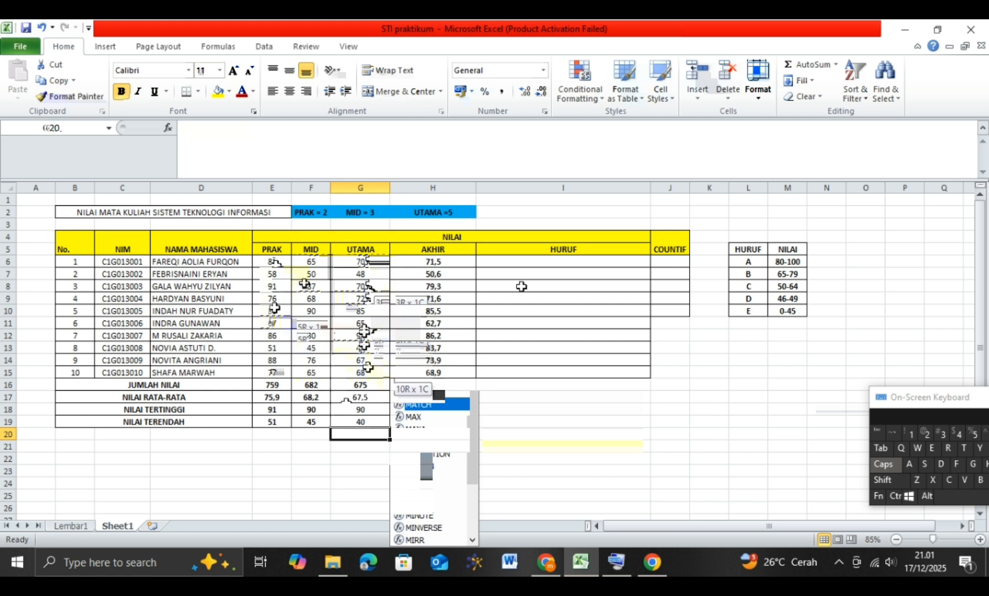
Step: Start an IF formula in I6 of the HURUF column that returns "A" when H6>80
click(530, 260)
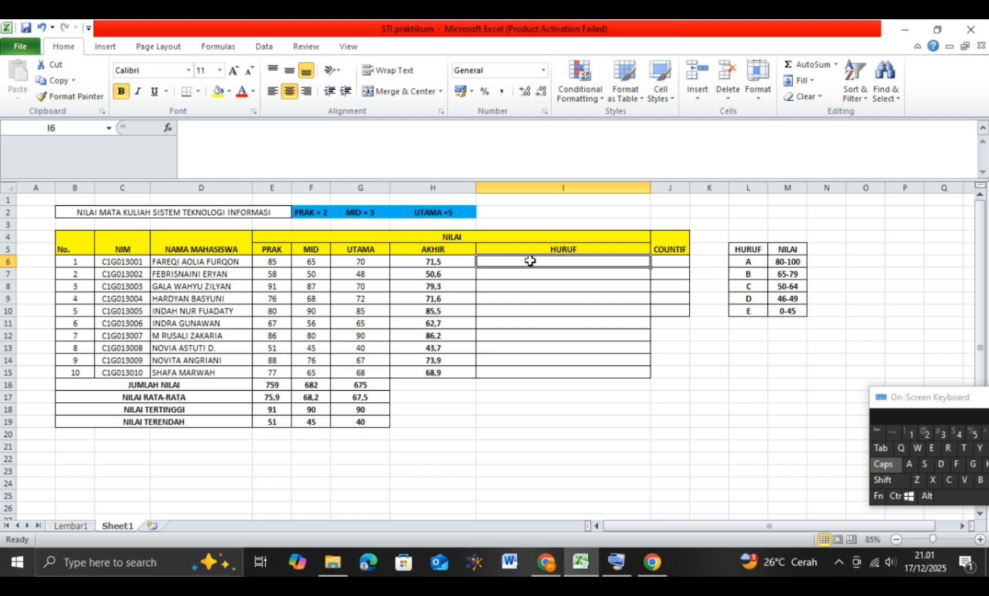
text(=IF)
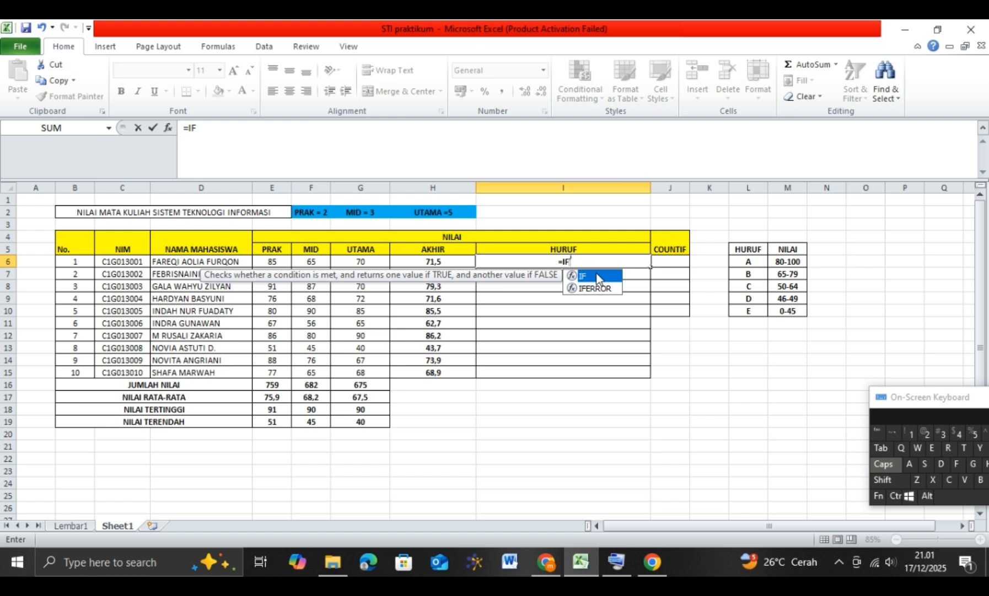
text(()
click(424, 259)
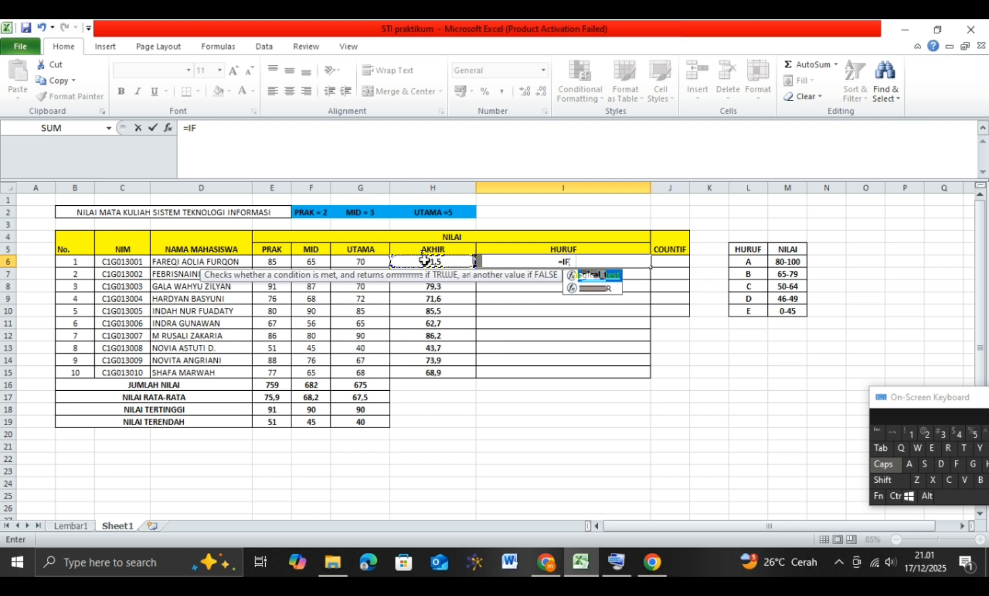
text(>80)
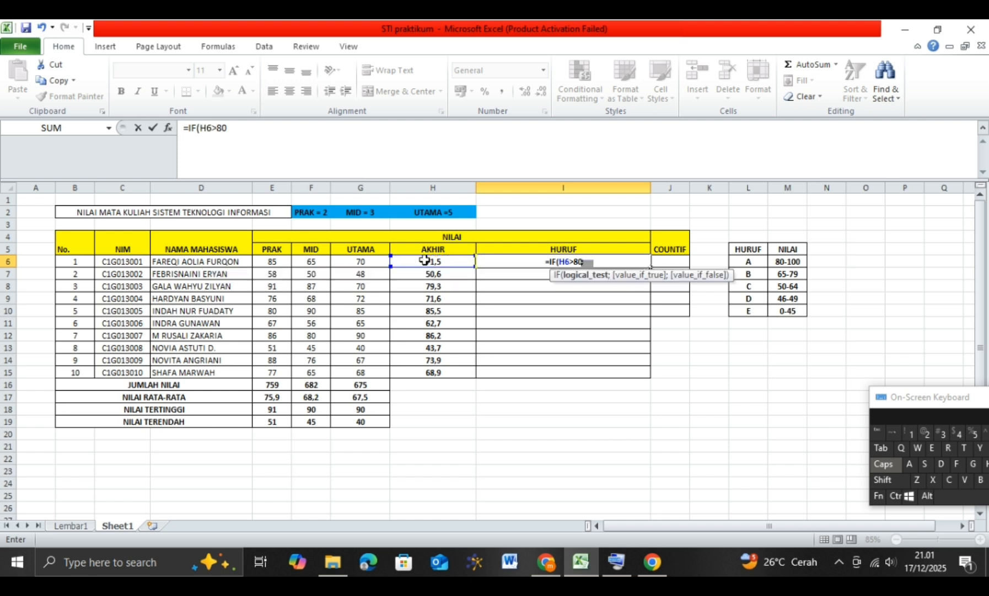
key(shift)
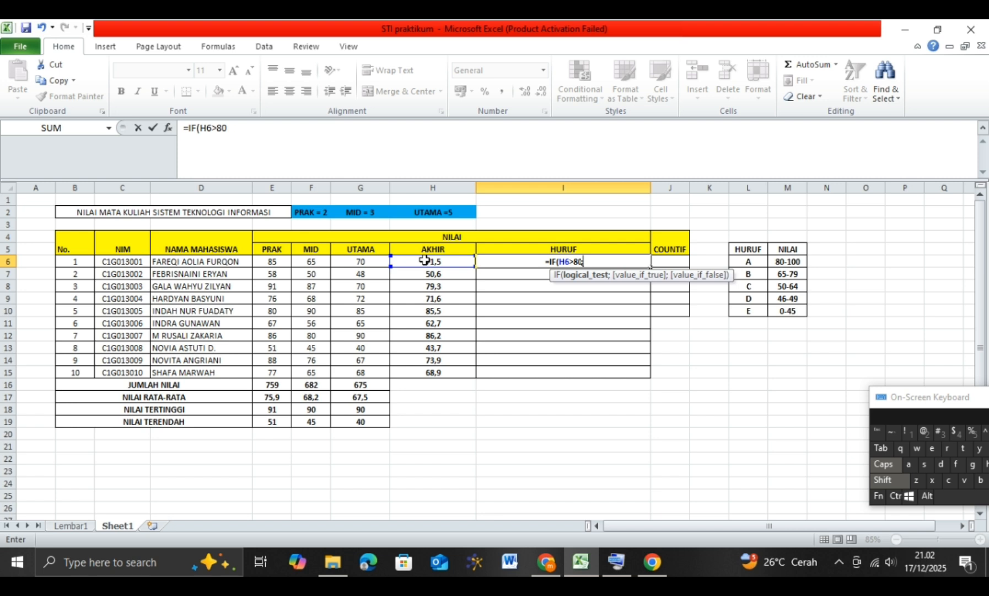
text(;"A")
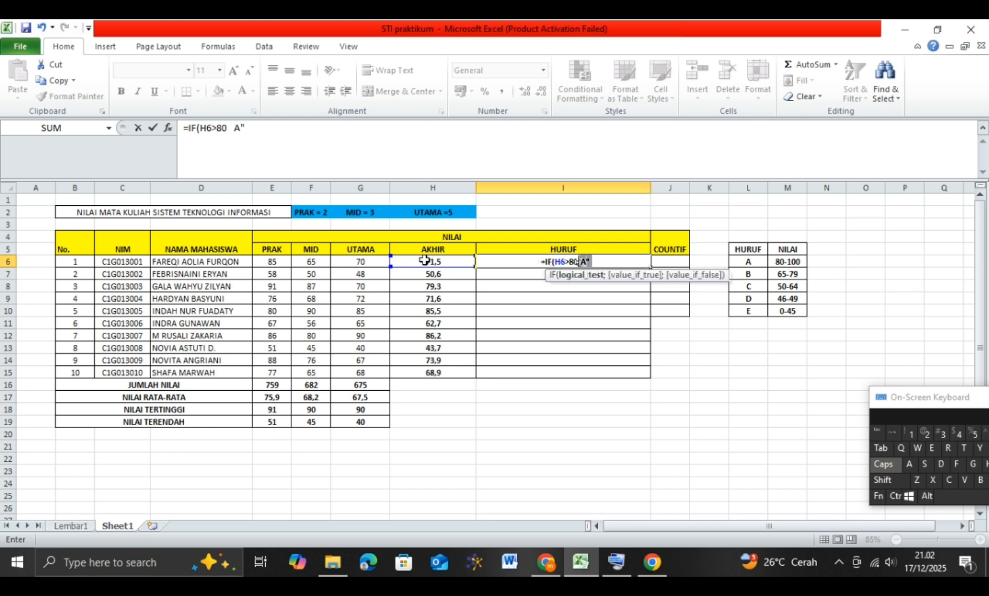
Step: Nest a second IF in the I6 formula that returns "B" when H6>65
text(;IF)
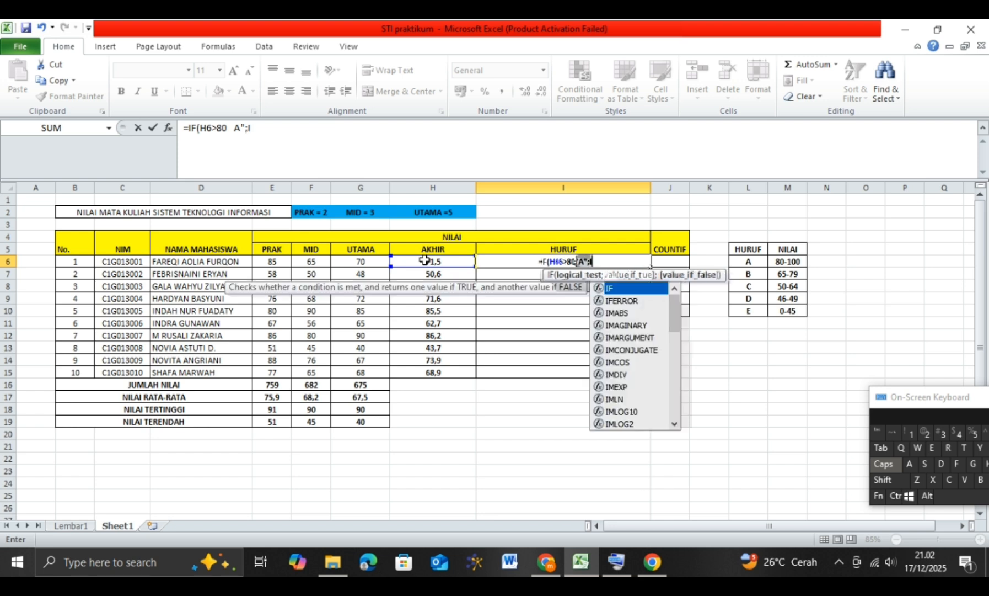
double_click(627, 288)
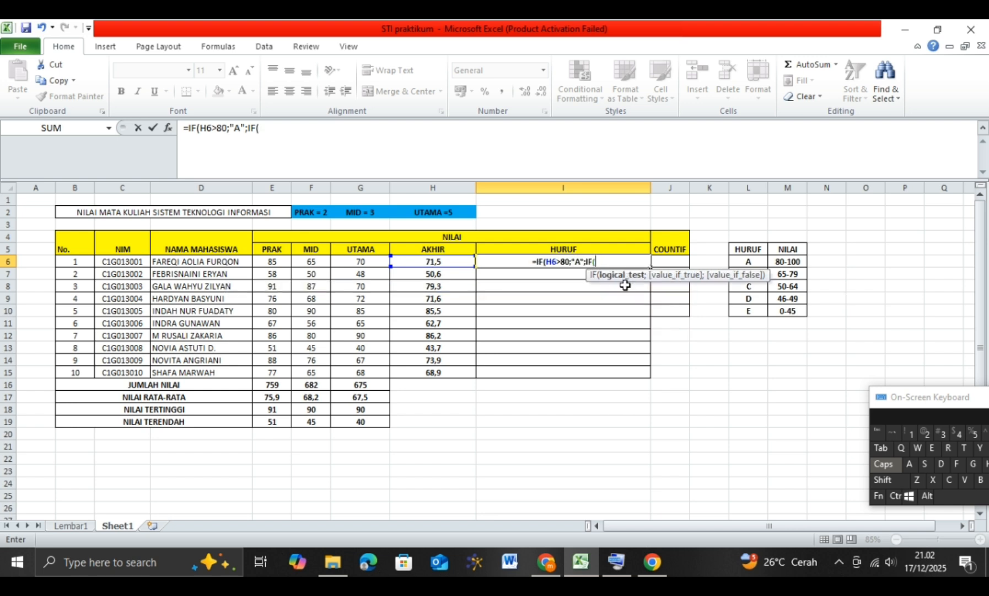
text(>)
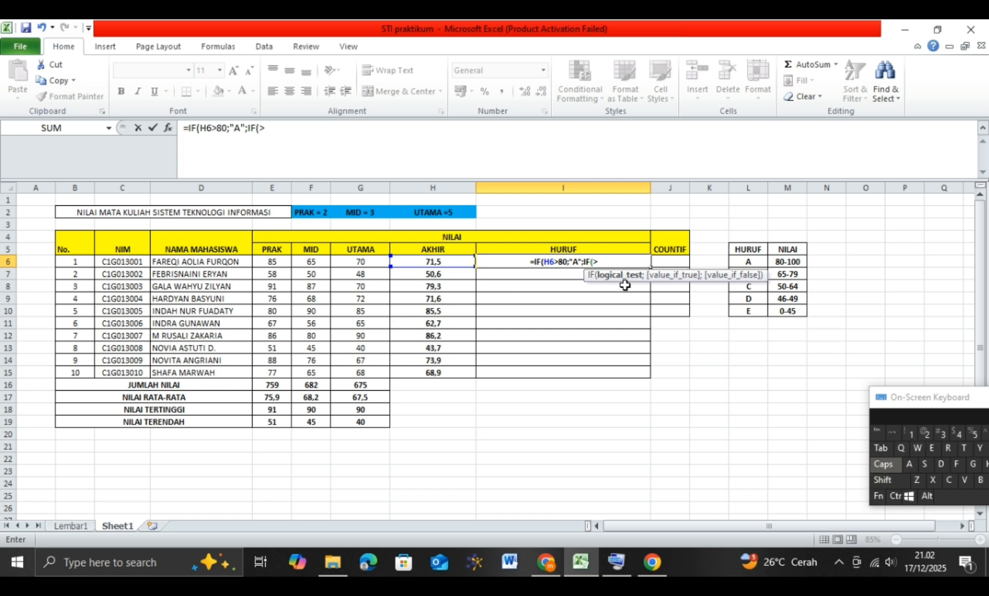
key(BackSpace)
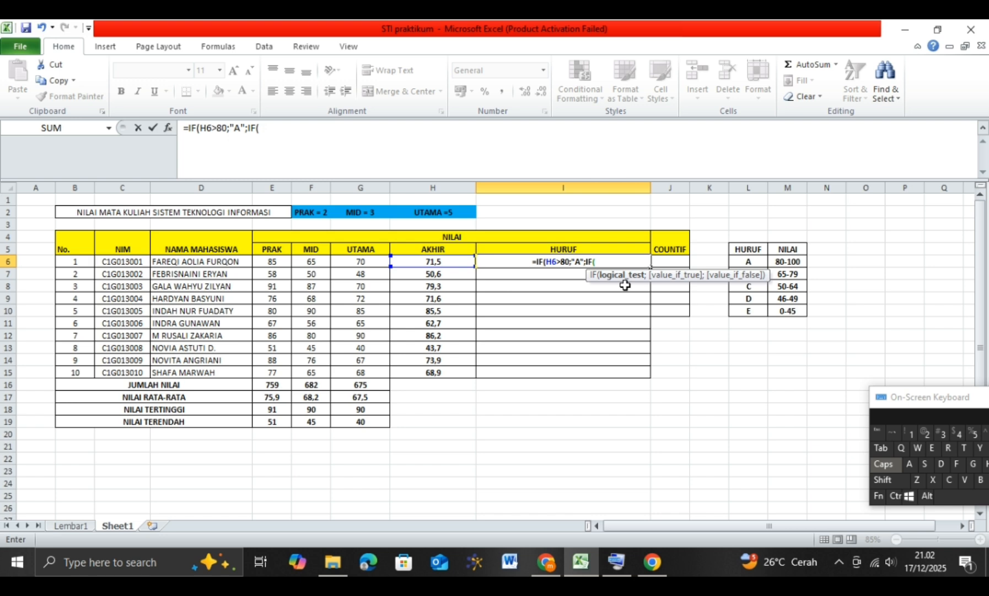
click(459, 261)
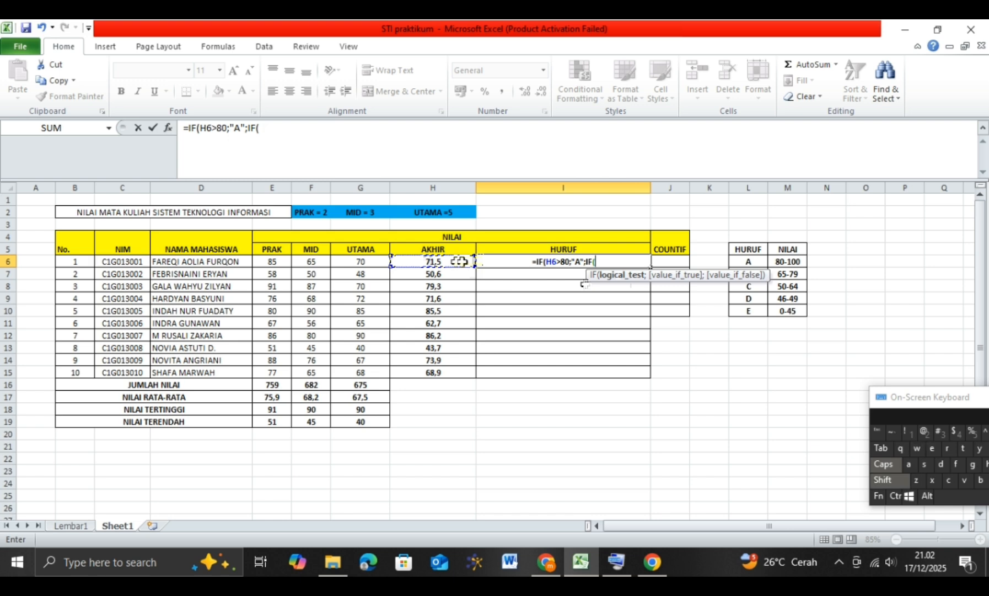
text(>)
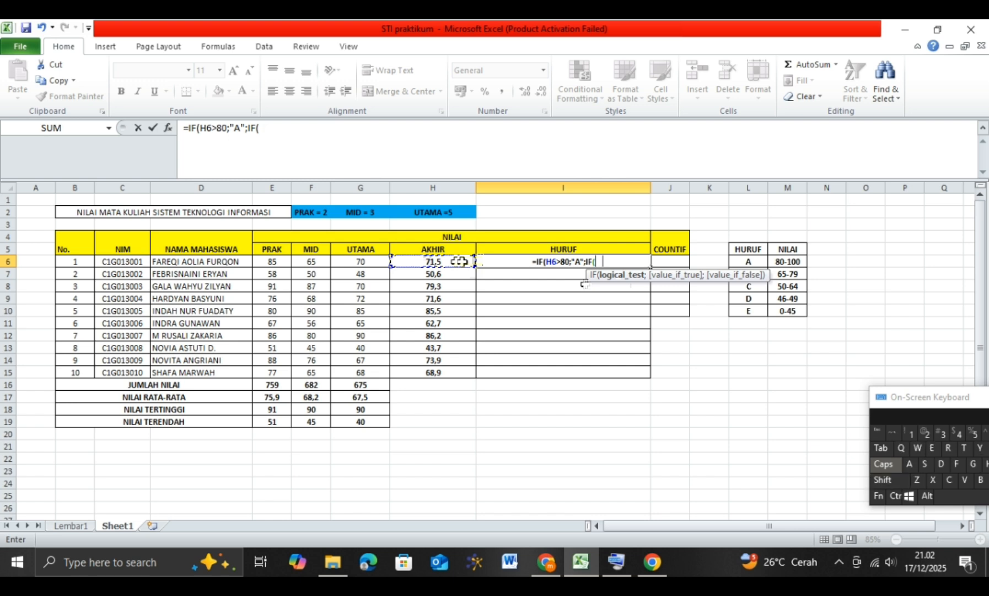
text(65)
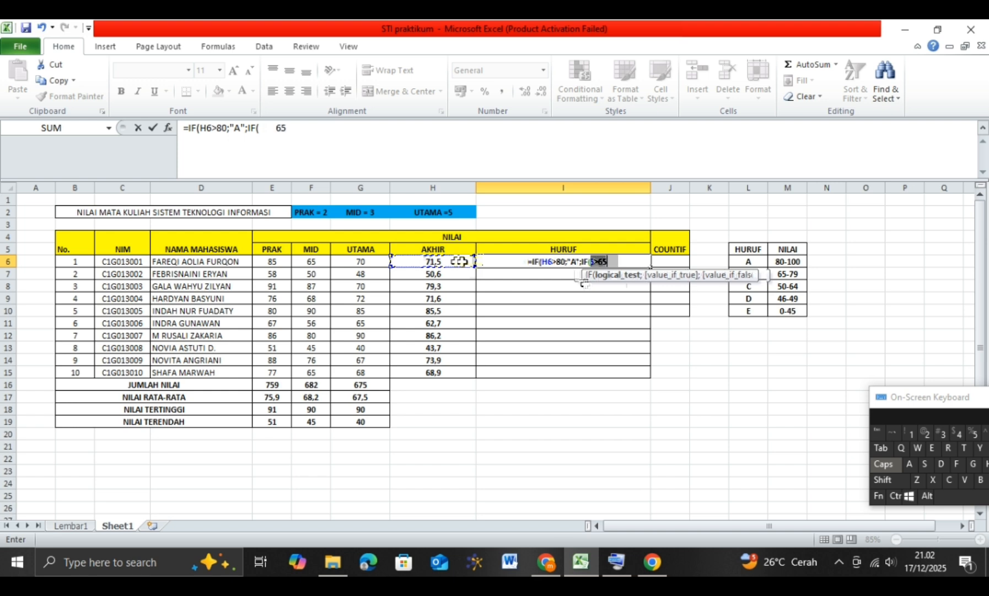
text(;)
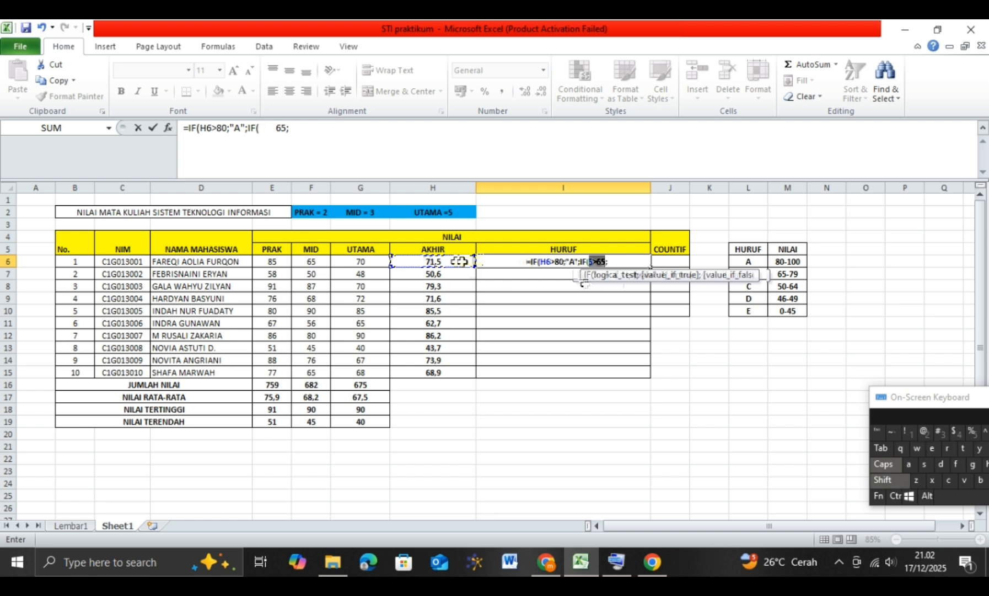
text(")
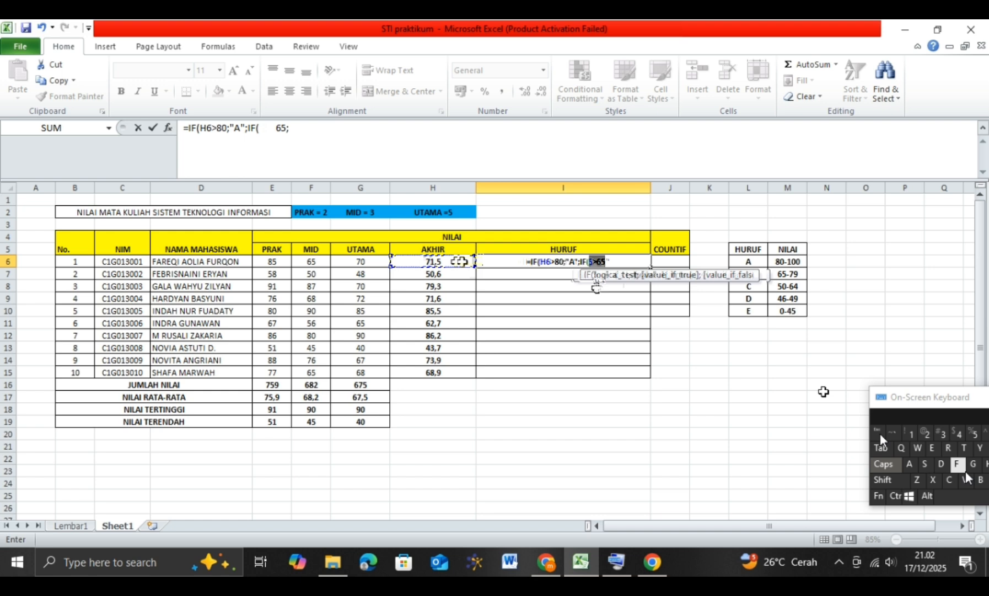
text(B")
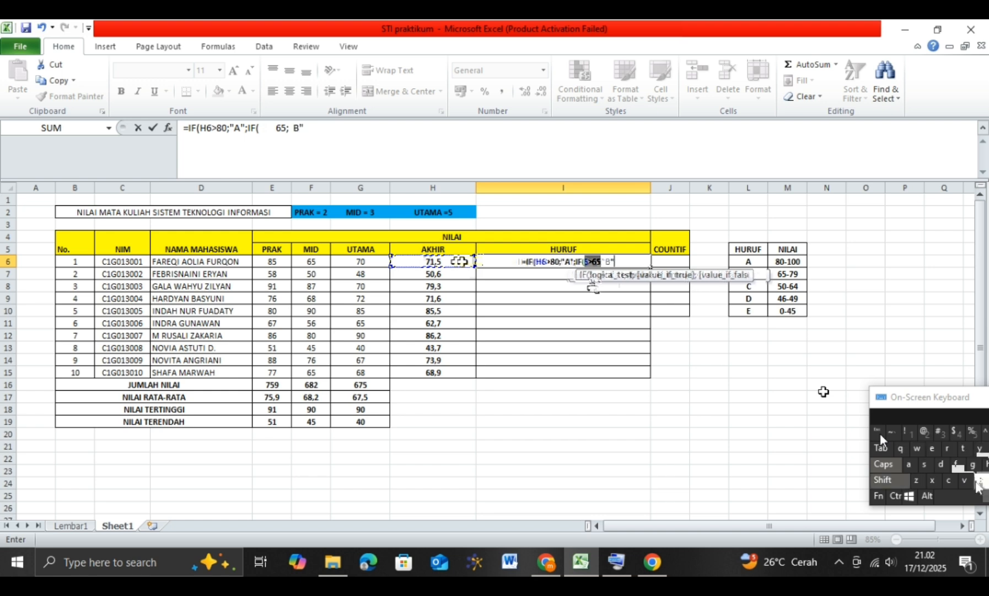
Step: Nest a third IF in the I6 formula that returns "C" when H6>50
key(shift)
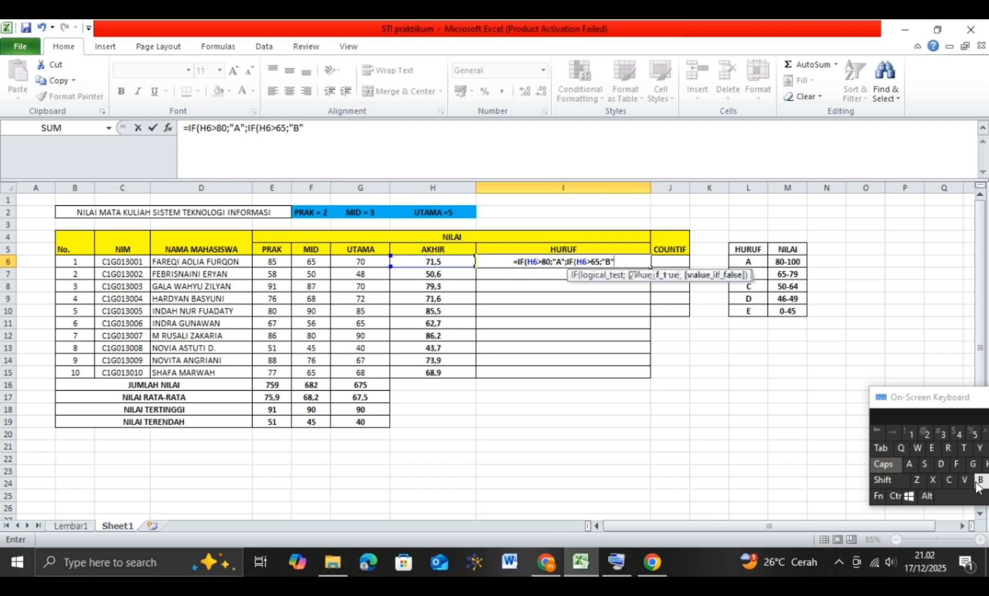
text(I)
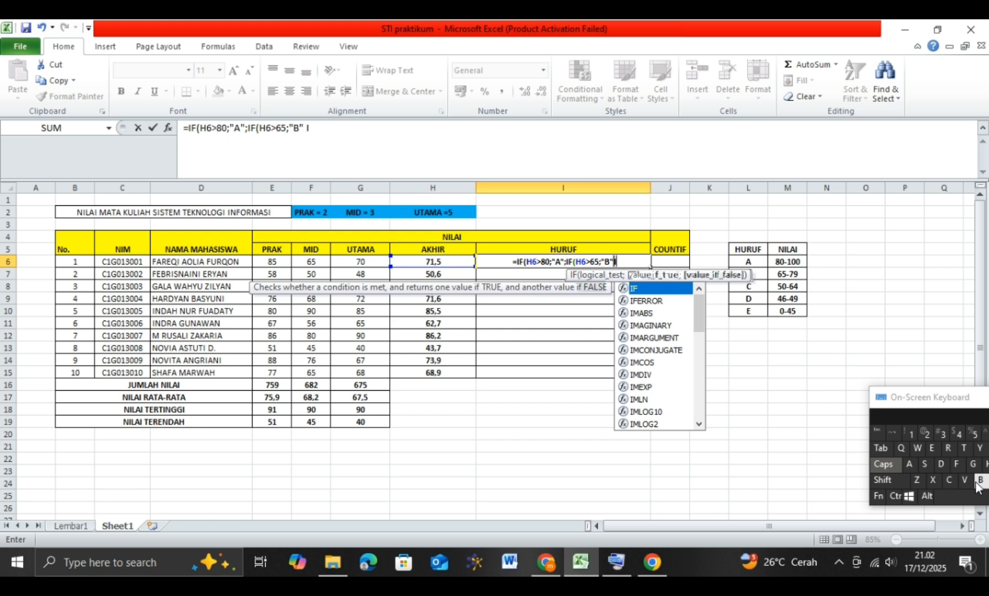
text(F)
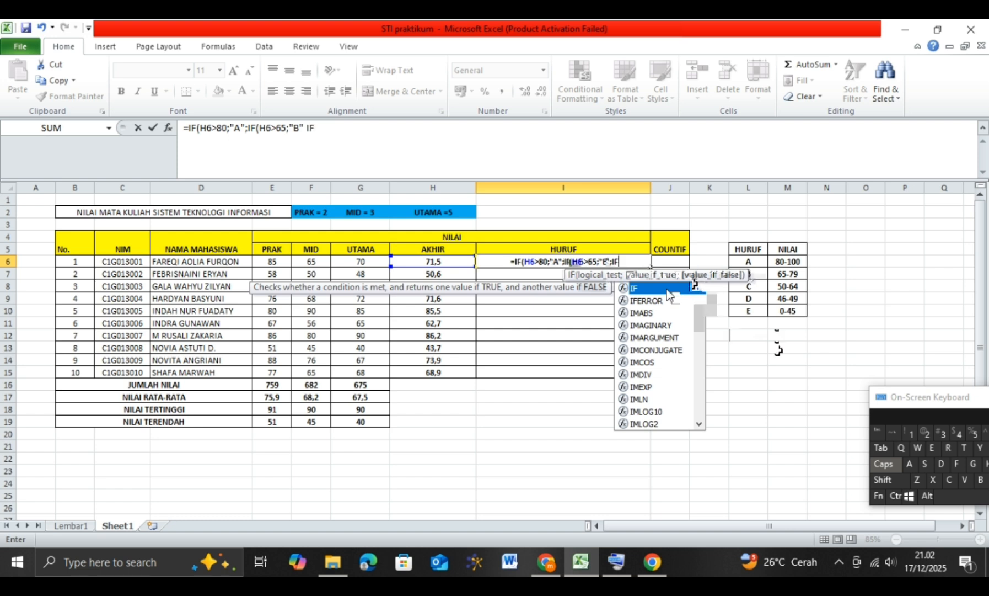
double_click(667, 289)
click(431, 262)
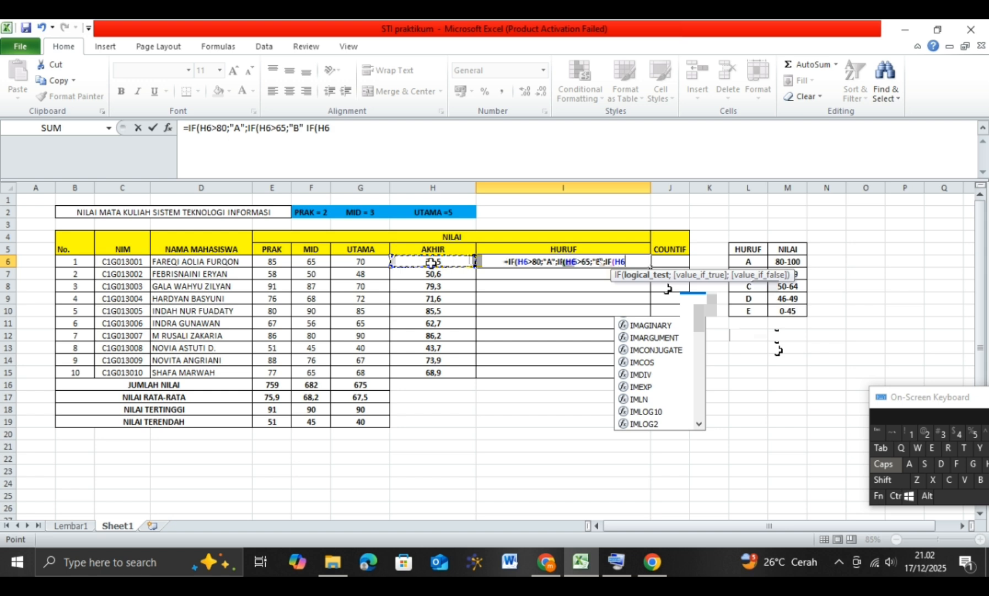
text(>50;)
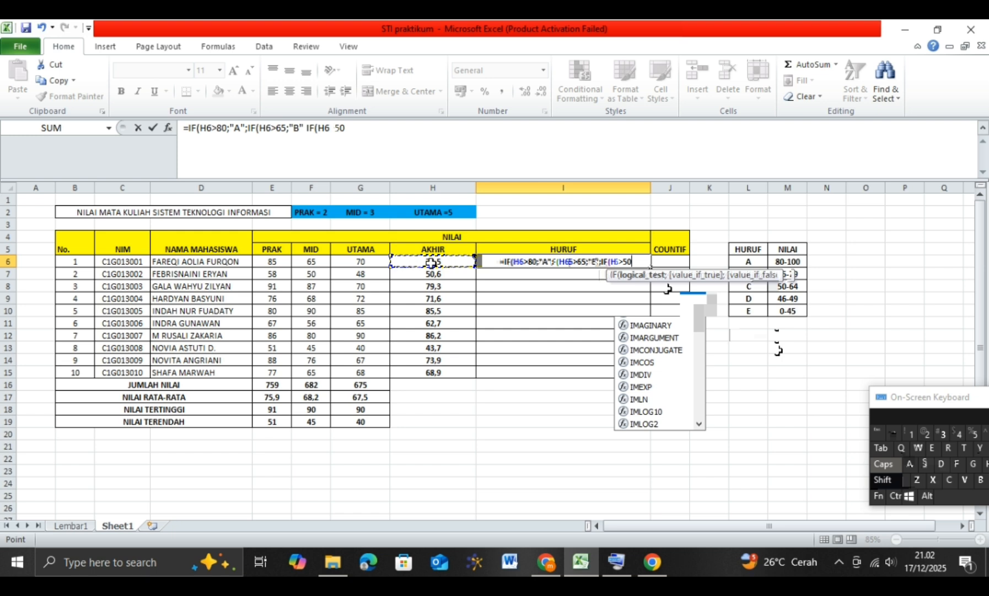
text(")
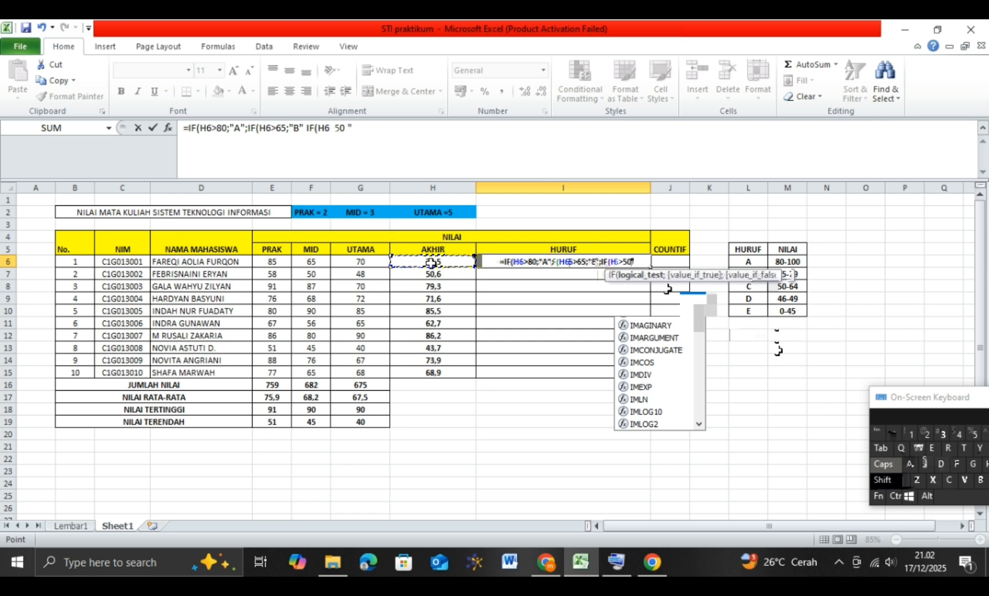
text(C")
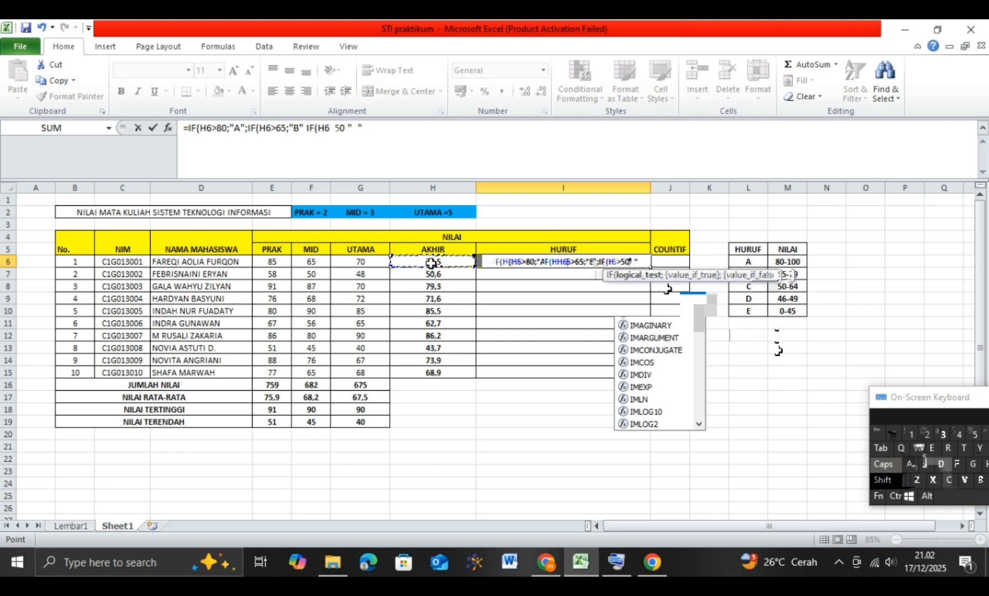
Step: Nest a fourth IF in the I6 formula that returns "D" when H6>46
text(;IF)
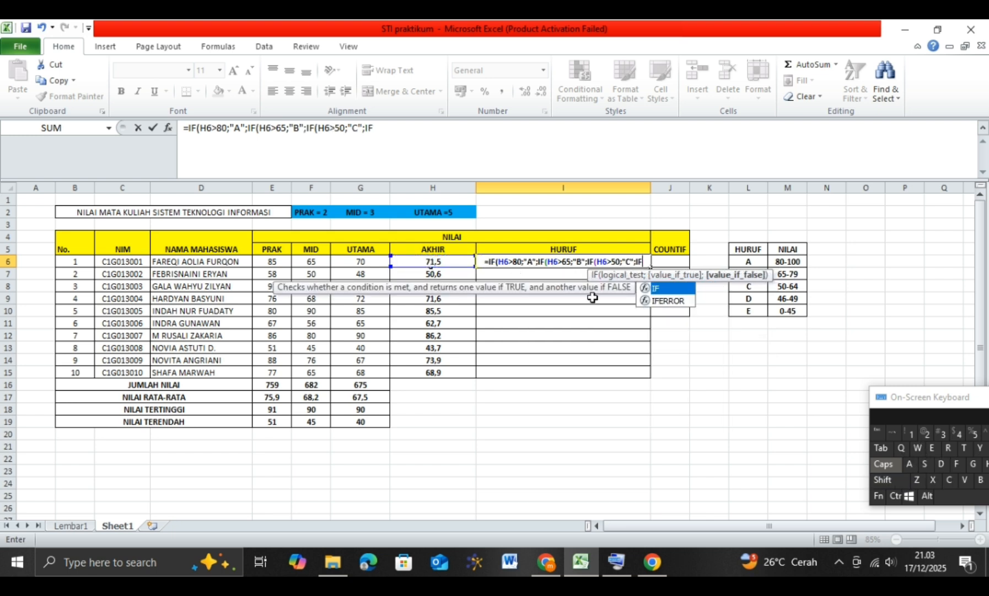
double_click(687, 289)
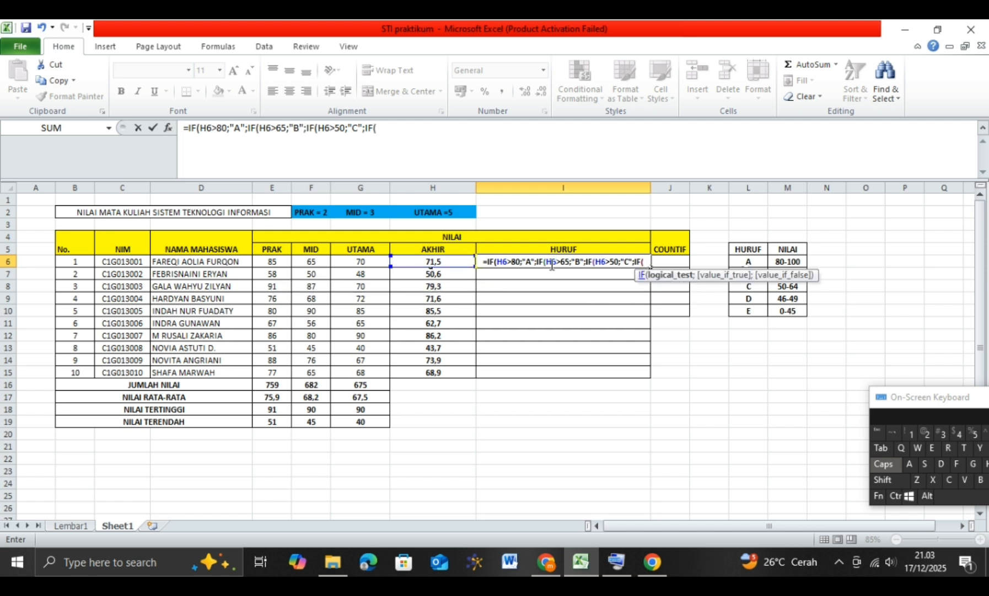
click(437, 260)
text(>4)
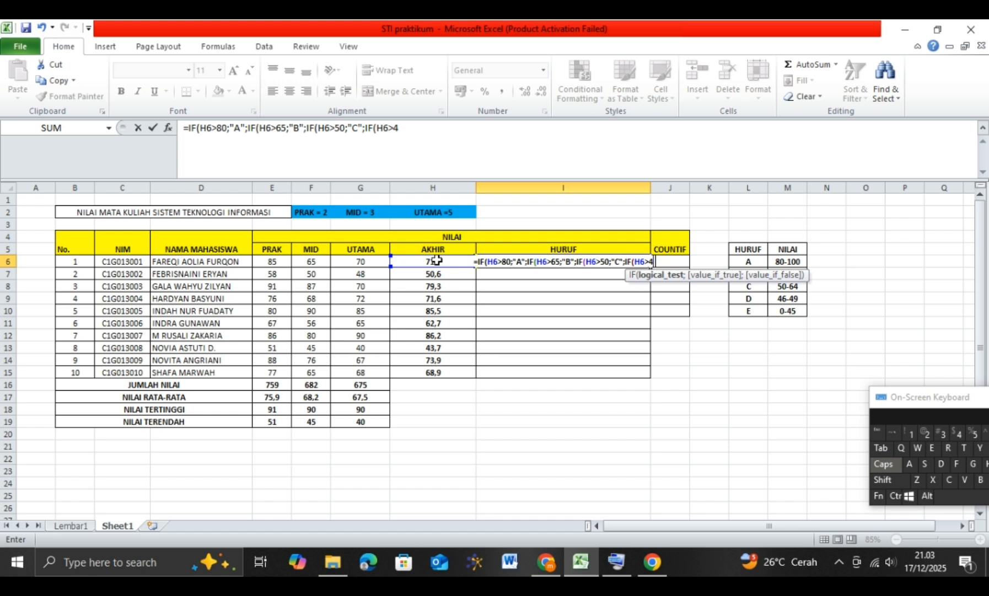
key(shift)
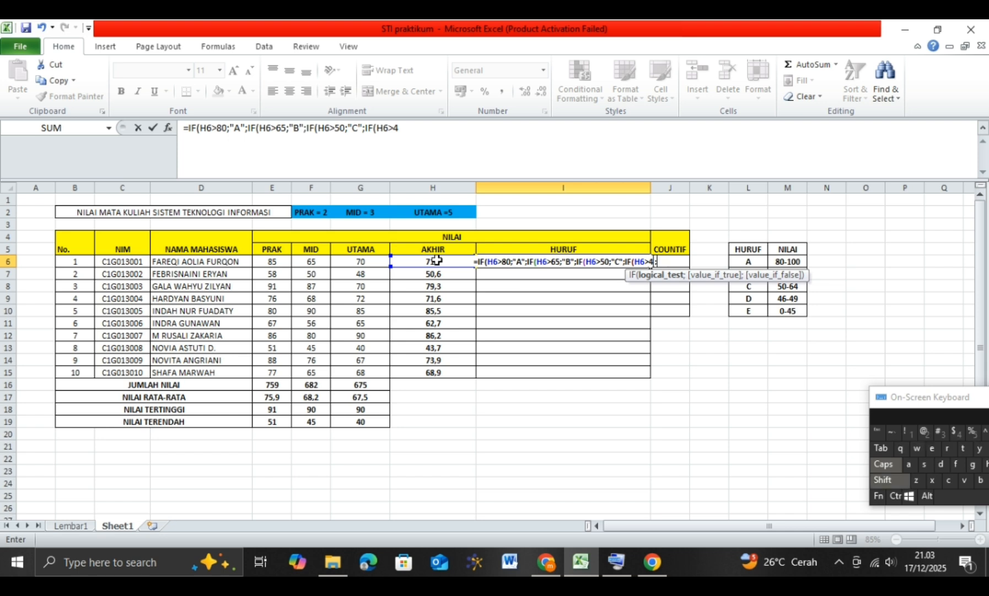
text(5;"D)
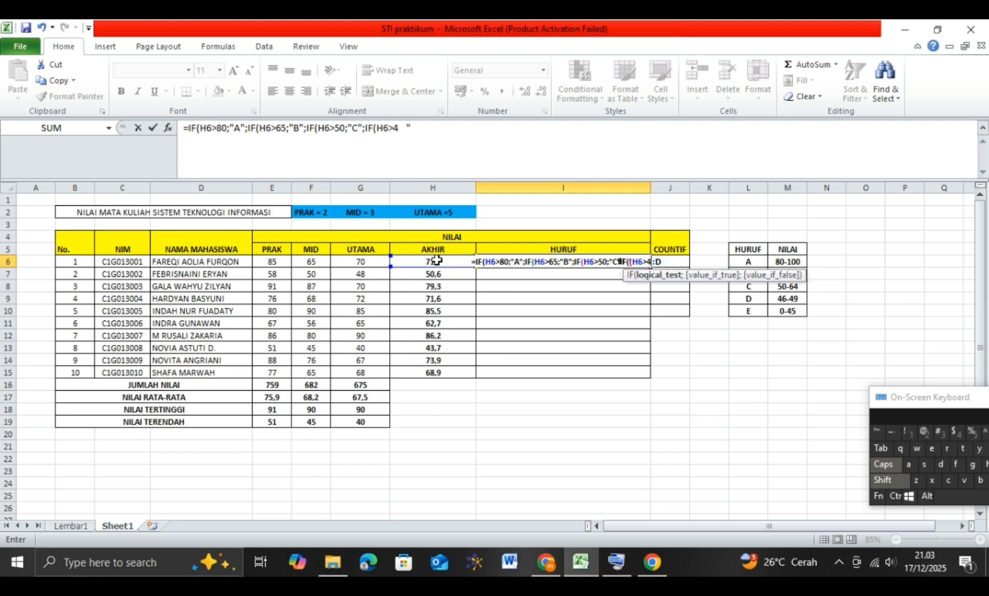
text(";)
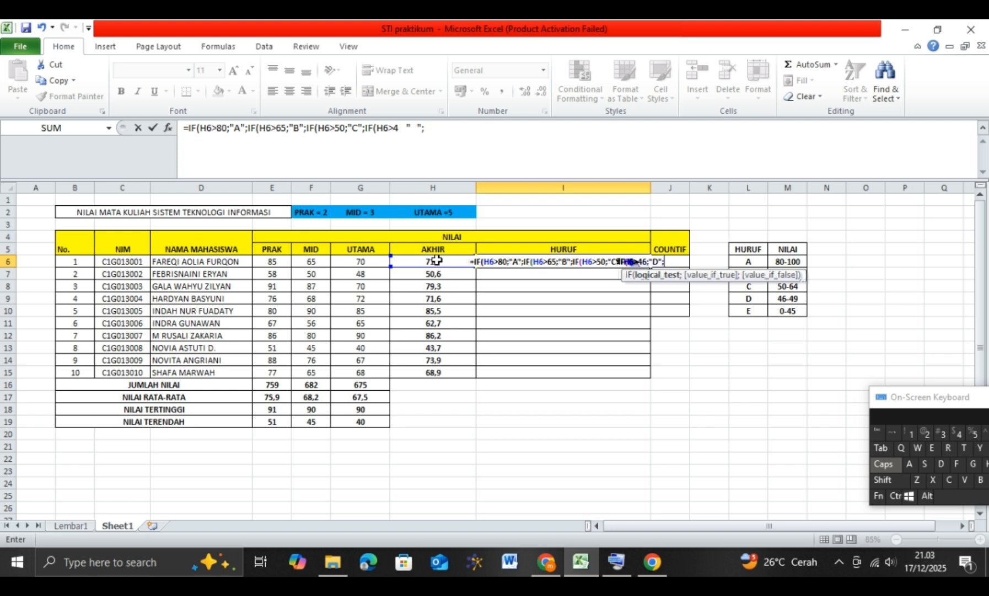
Step: Finish the I6 formula with "E" as the fallback grade, close all four IFs, enter it and reselect I6
text(")
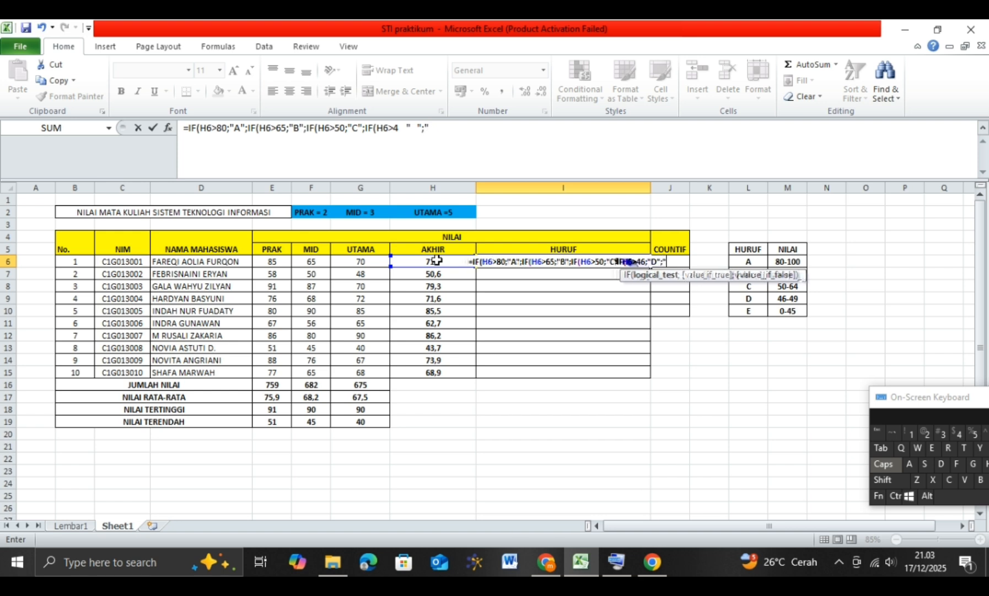
text(E)
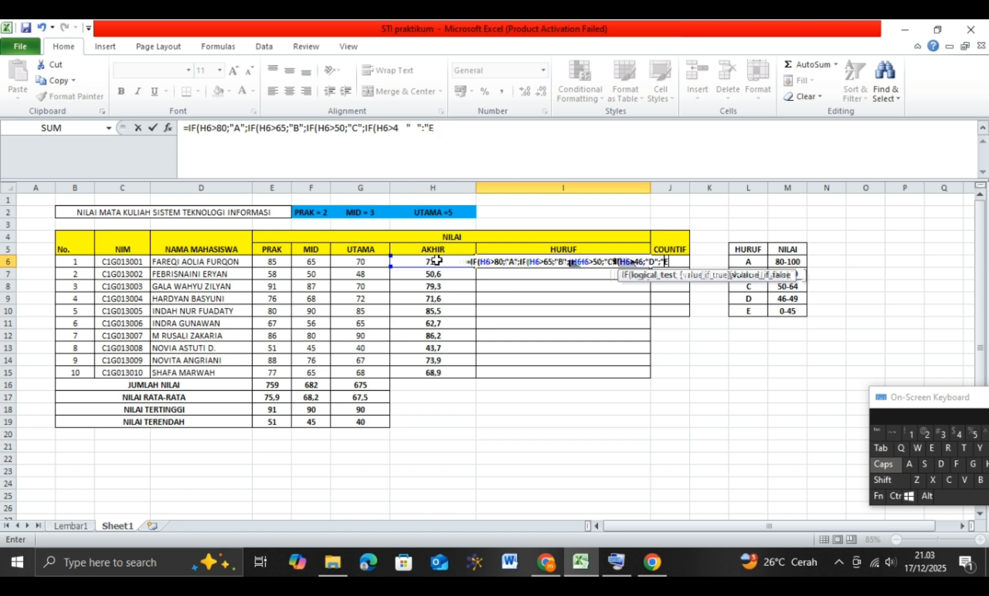
text(")
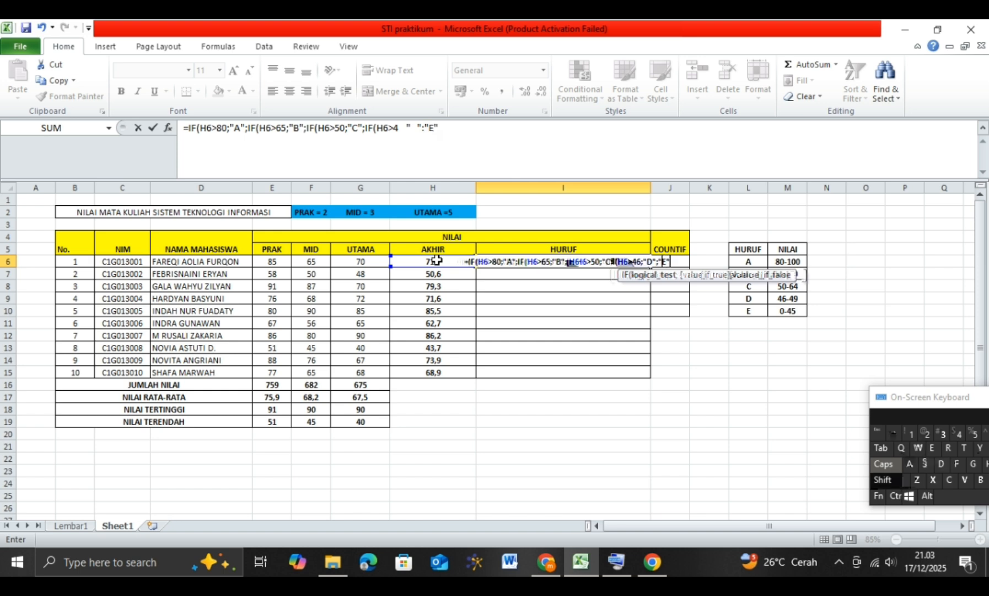
text())
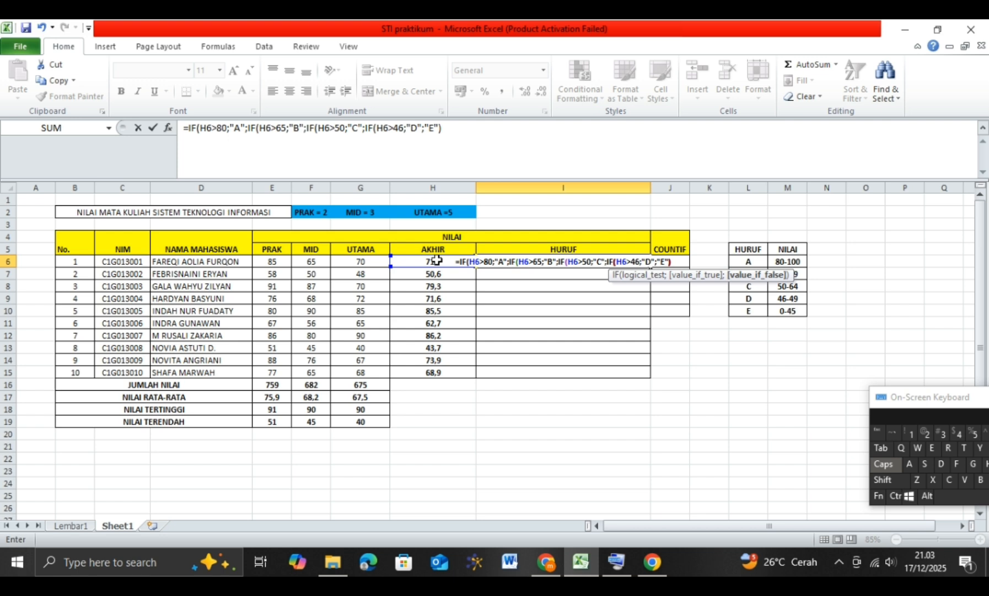
text())
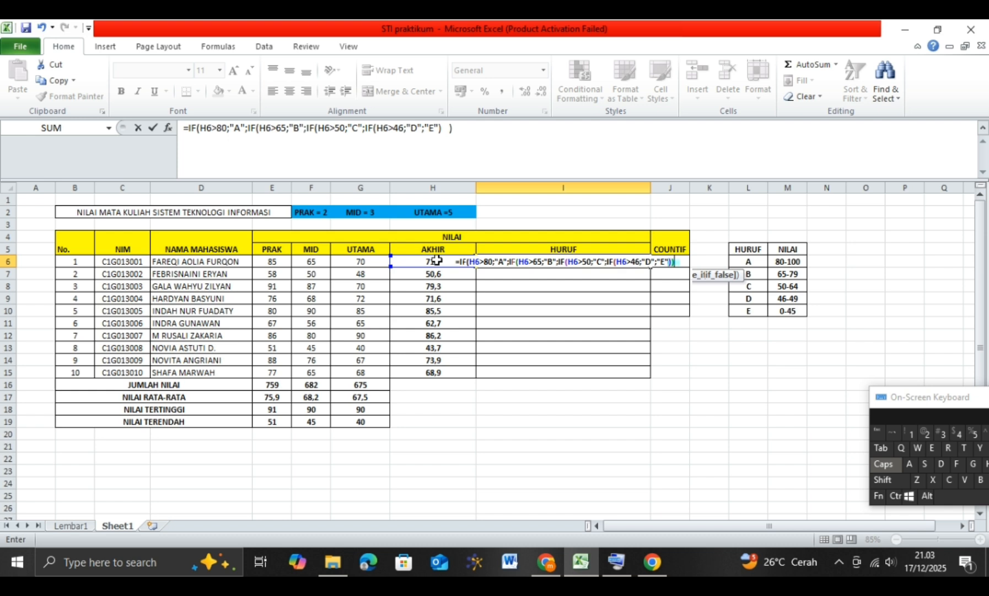
key(Return)
click(606, 261)
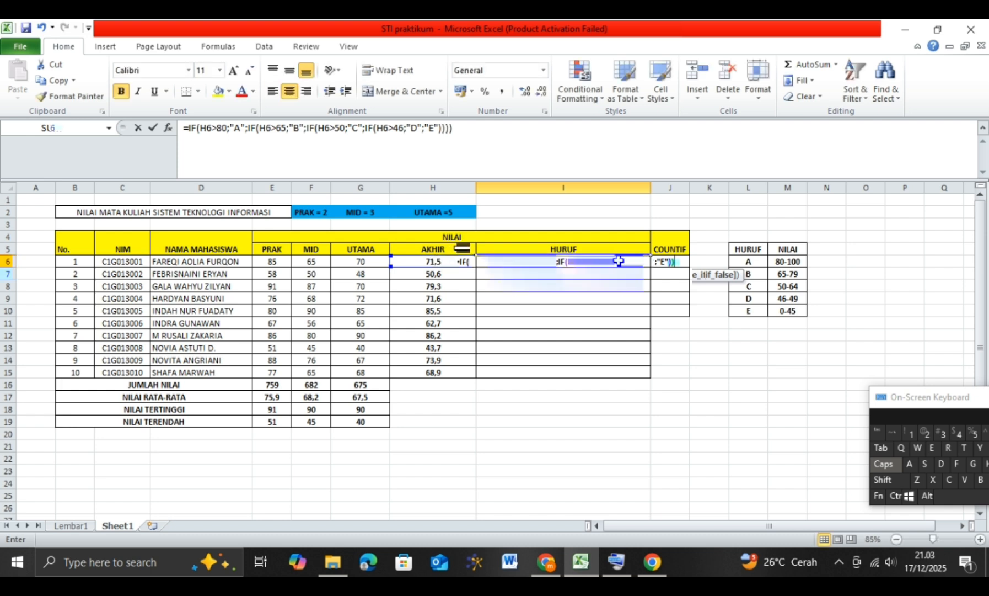
Step: Fill the letter-grade formula from I6 down through I15 for all ten students
drag(650, 267, 644, 374)
Step: Count the A grades in J6 with a COUNTIF over I6:I15, using L6 as the criteria
click(670, 261)
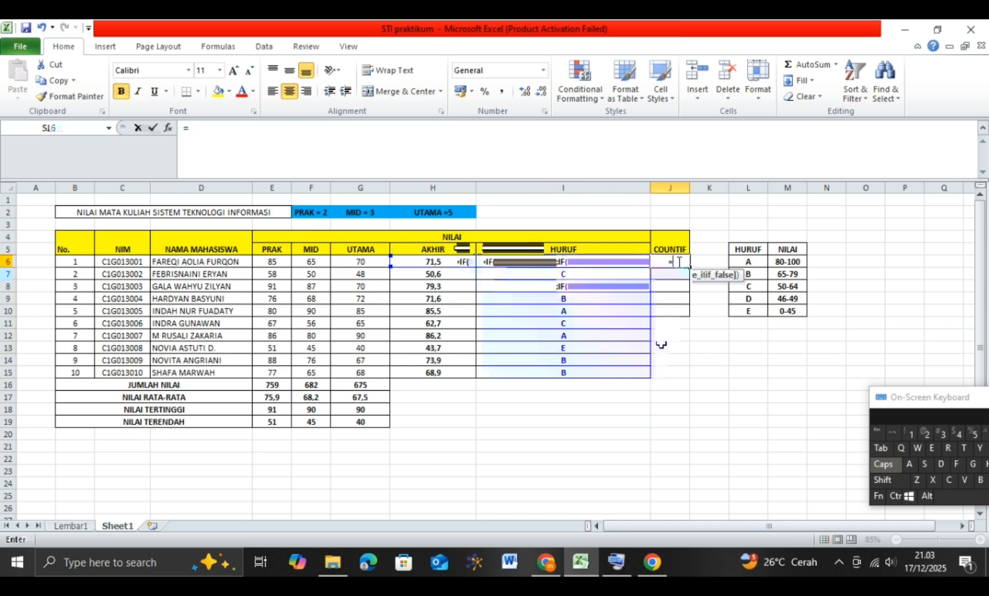
text(=)
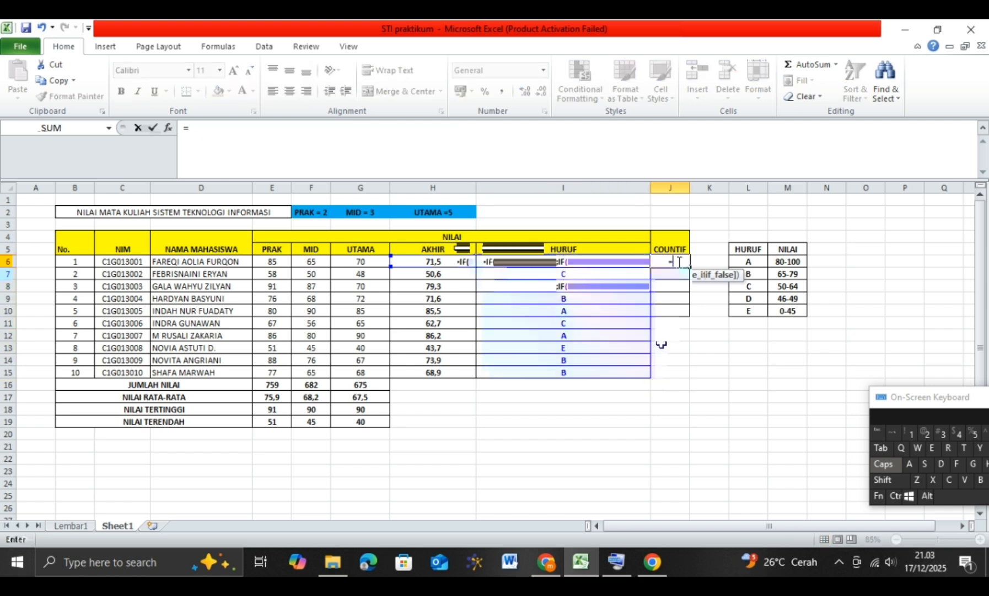
text(COUN)
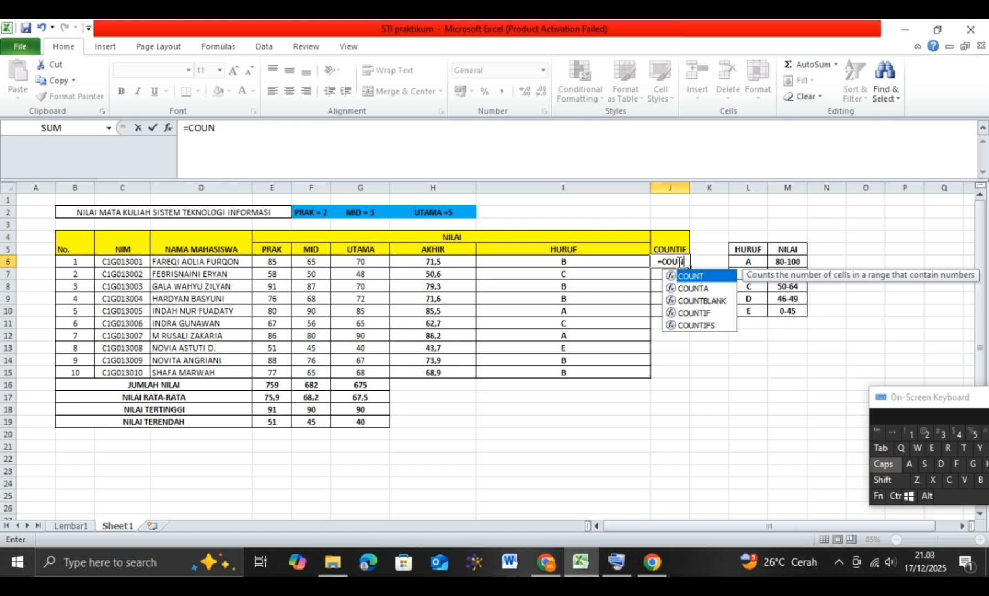
double_click(696, 313)
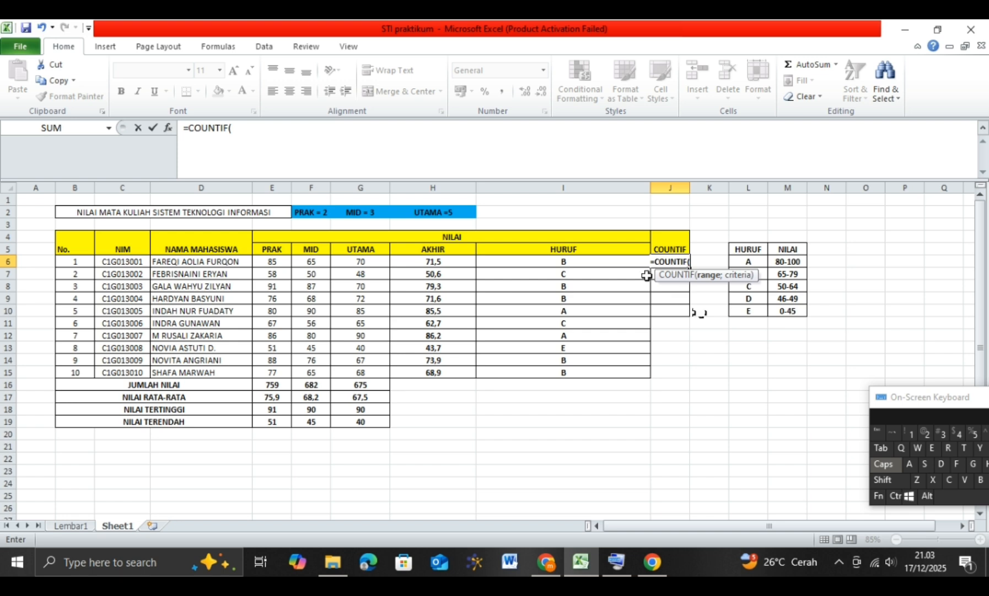
click(610, 261)
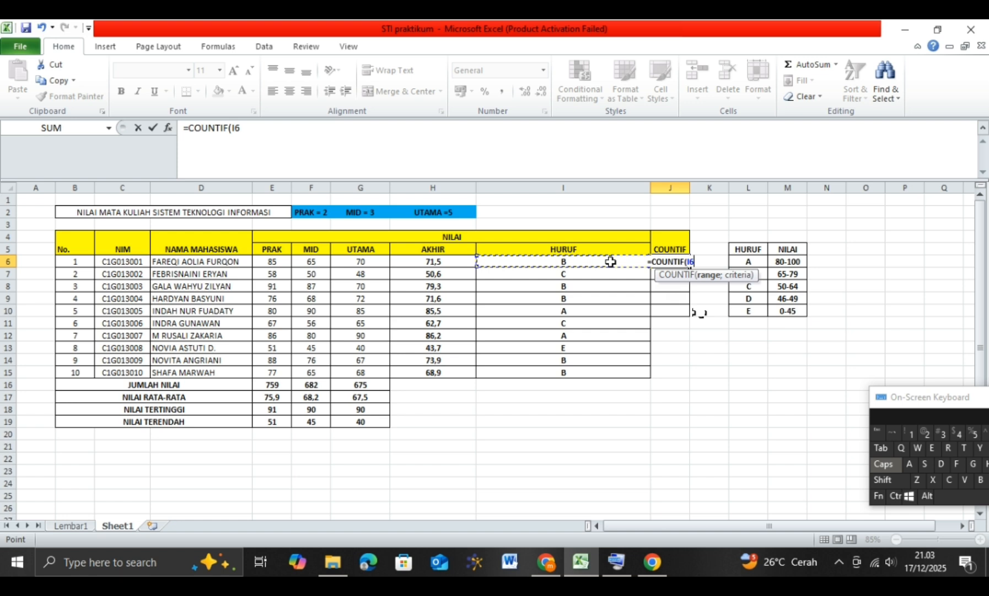
drag(610, 262, 612, 372)
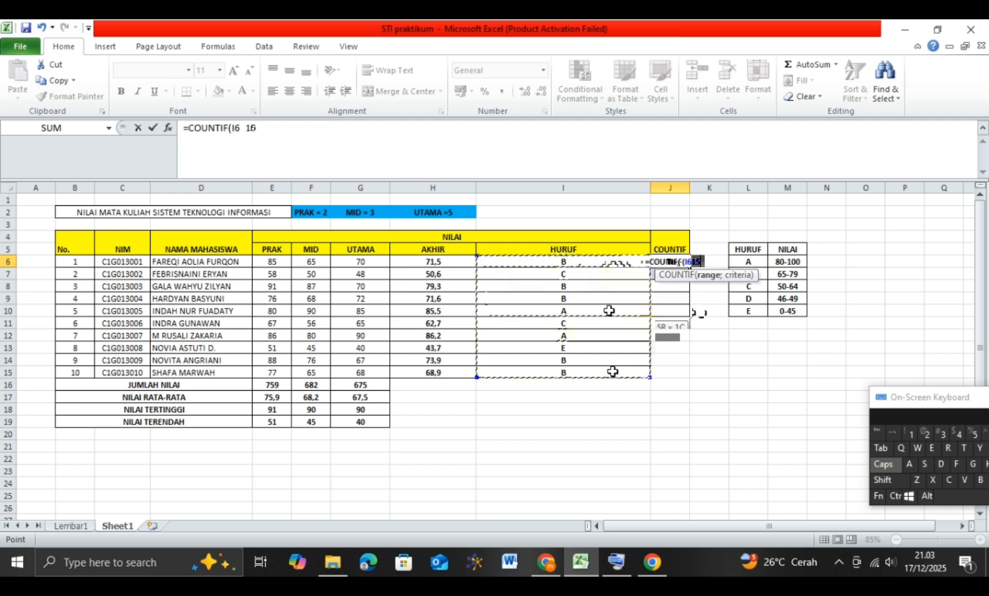
text(;)
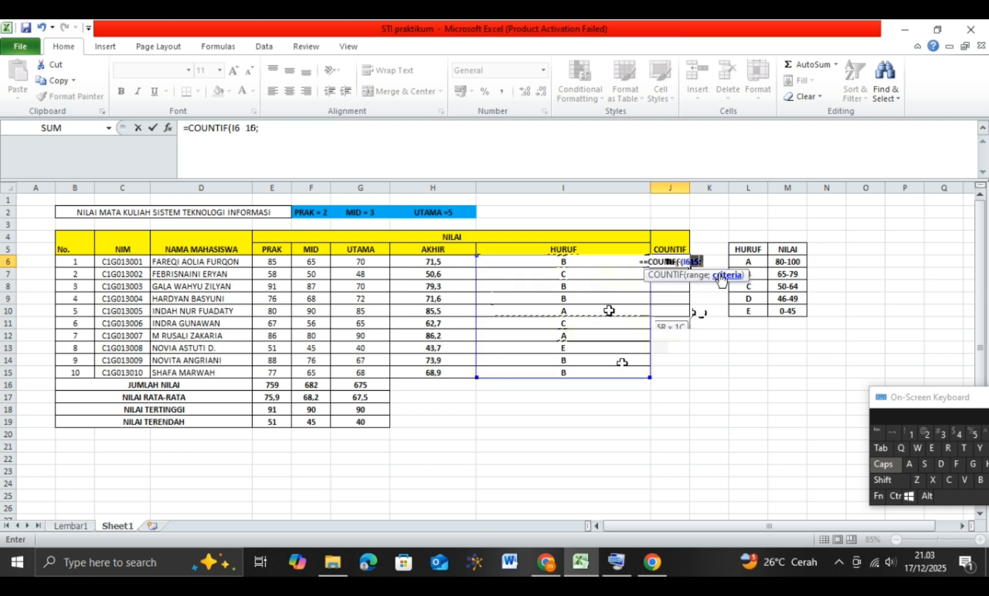
click(733, 261)
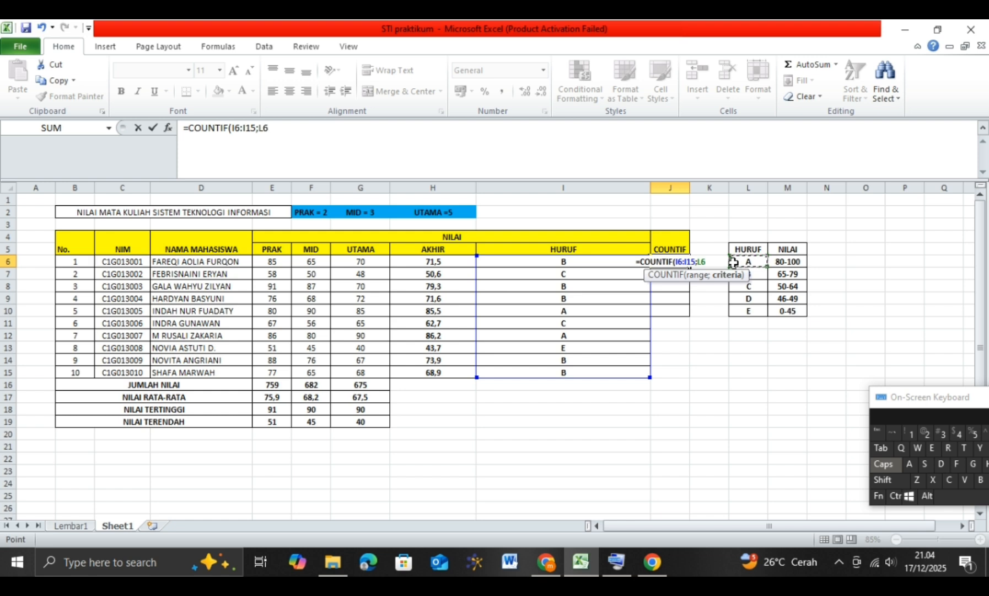
key(Return)
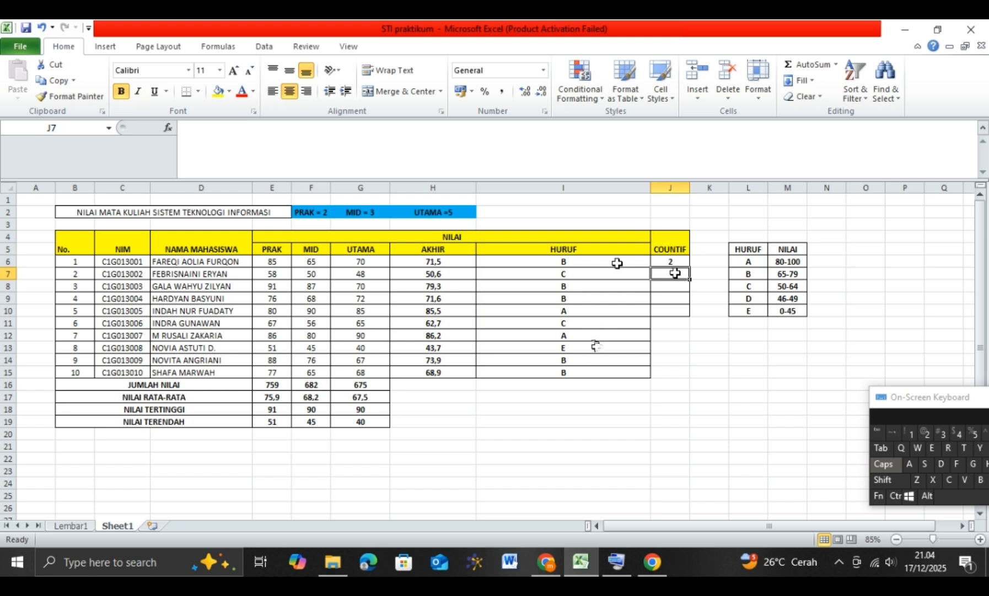
Step: Count the B grades in J7 with a COUNTIF over I6:I15, using L7 as the criteria
text(=)
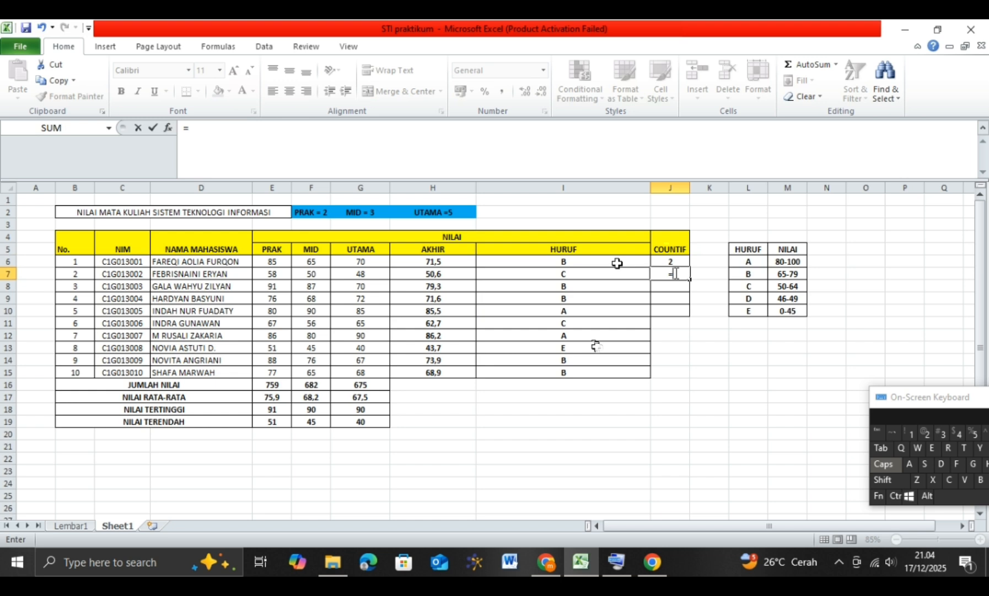
text(CO)
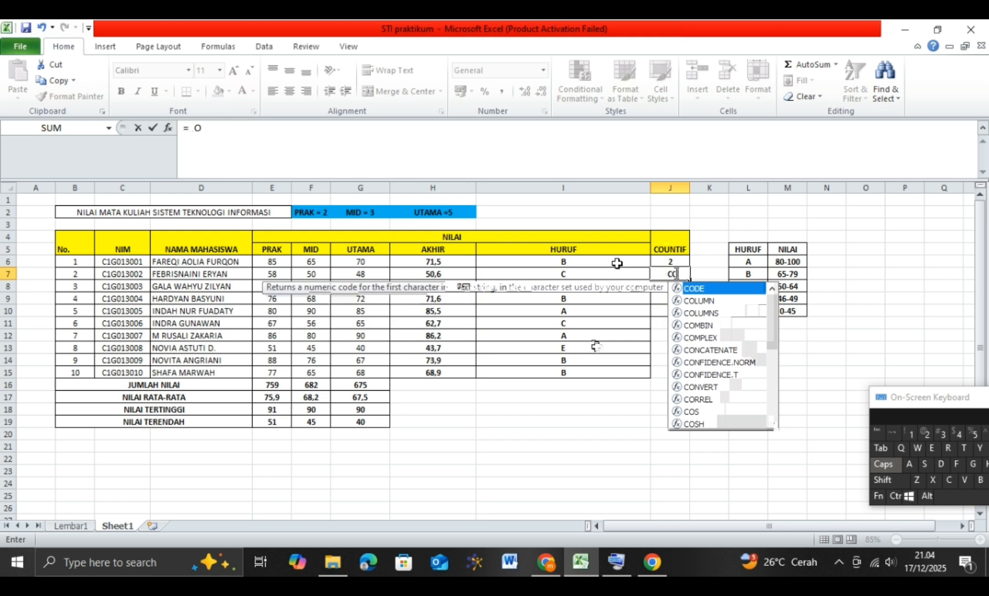
text(U)
double_click(709, 322)
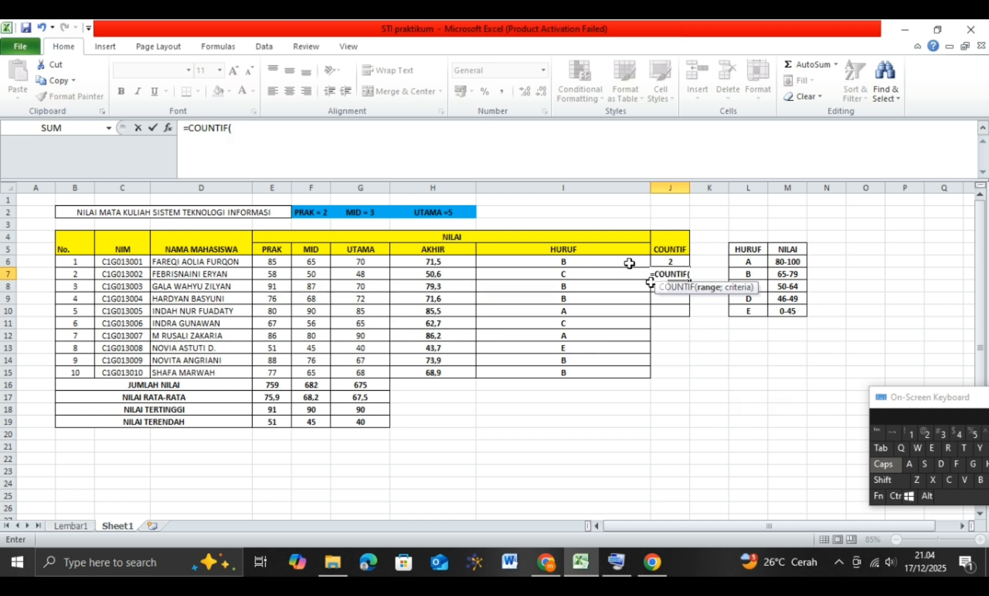
click(628, 264)
drag(630, 263, 623, 369)
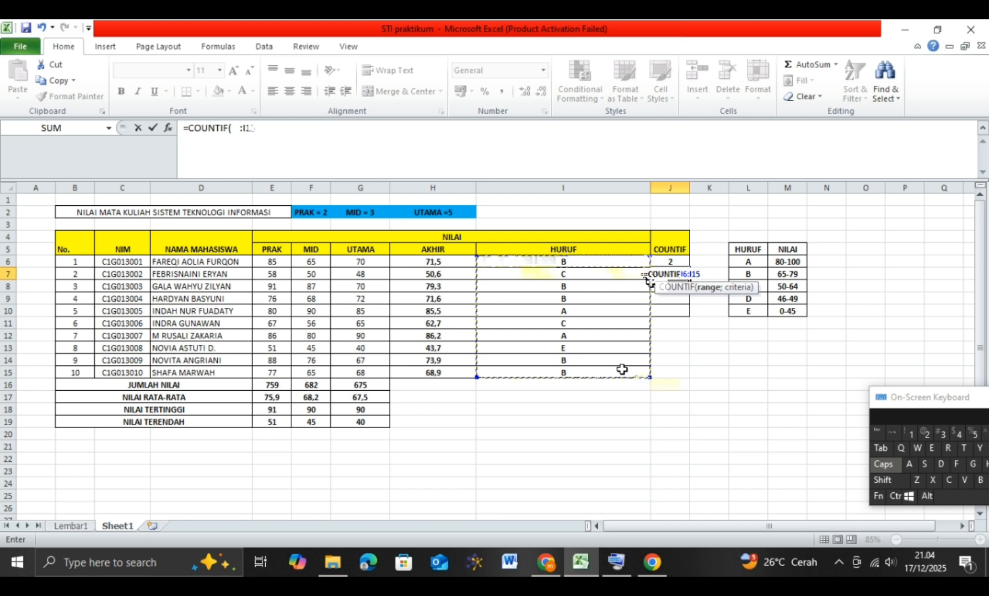
text(;)
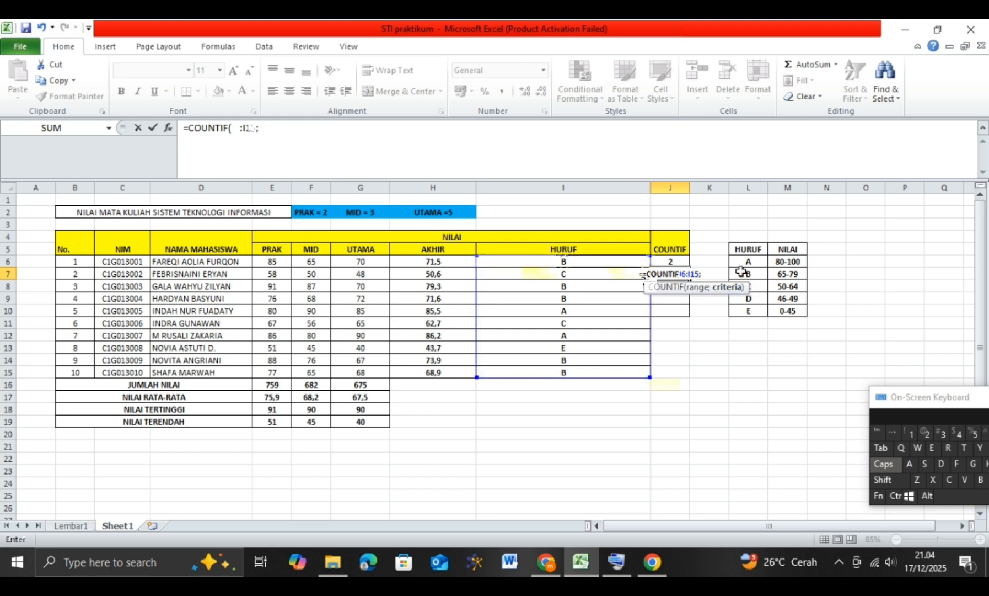
click(741, 273)
key(Return)
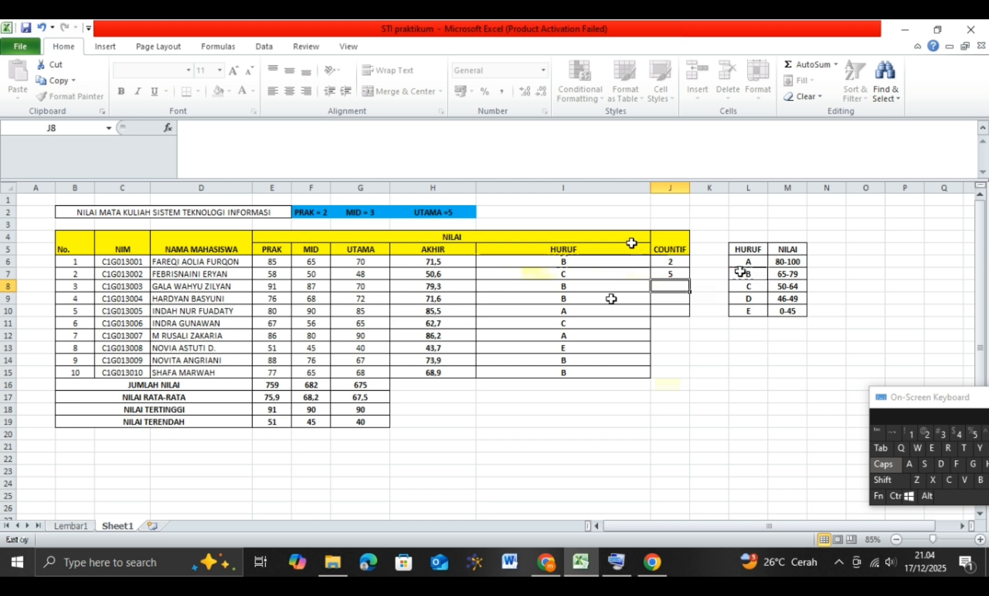
Step: Count the C grades in J8 with a COUNTIF over I6:I15, using L8 as the criteria
click(666, 287)
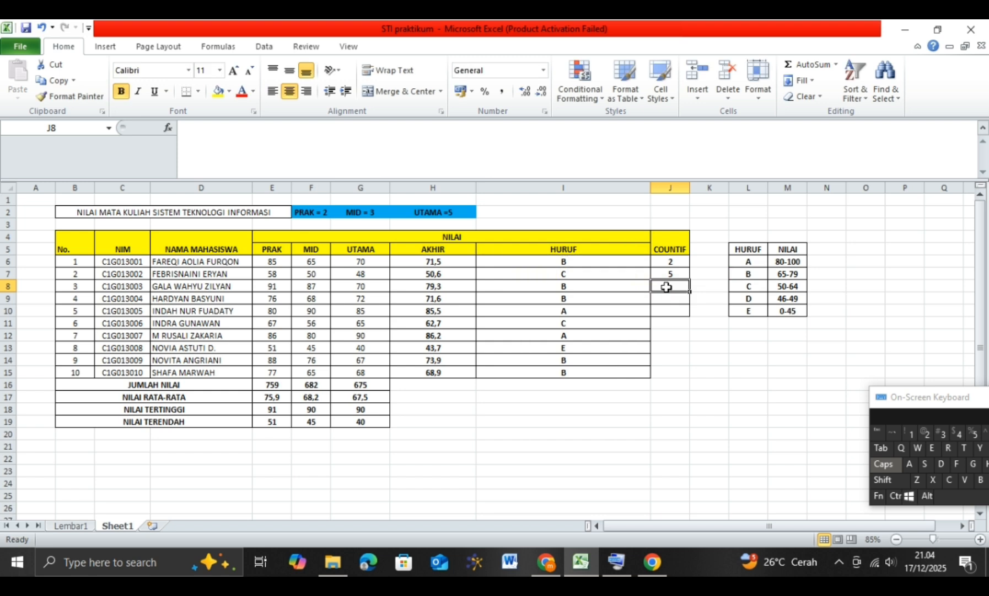
text(=)
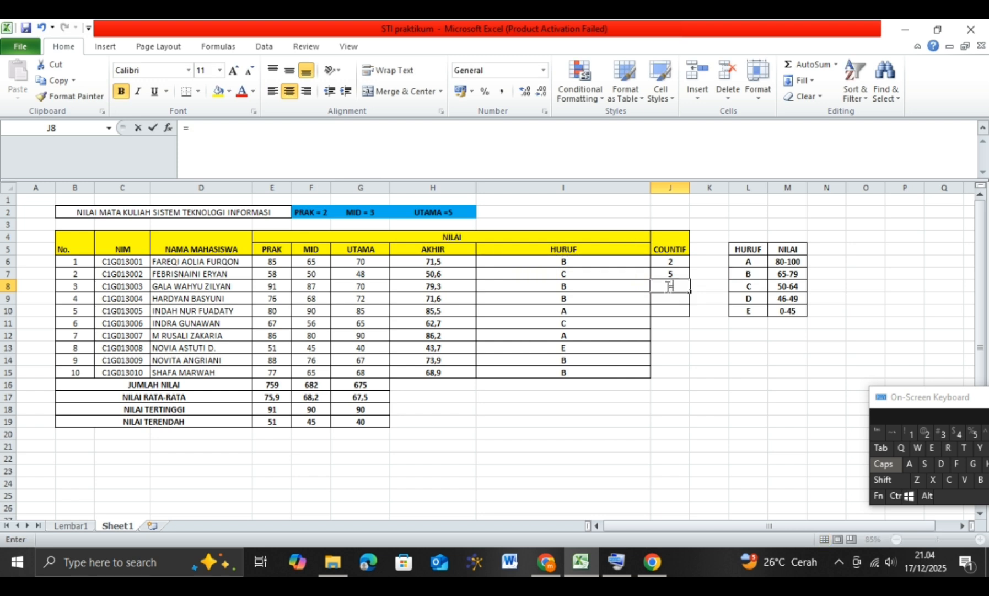
text(CO)
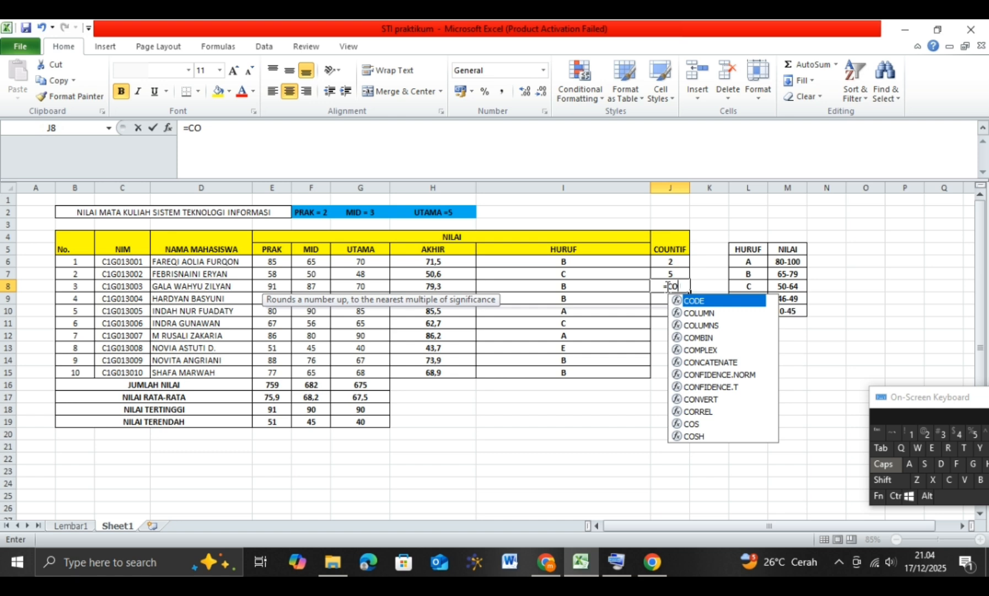
click(690, 338)
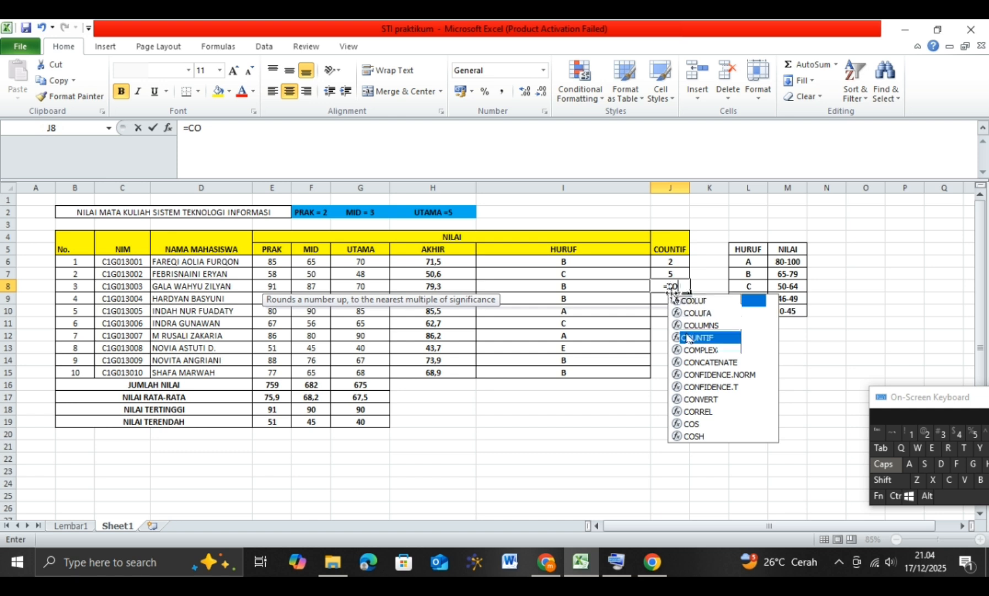
double_click(689, 338)
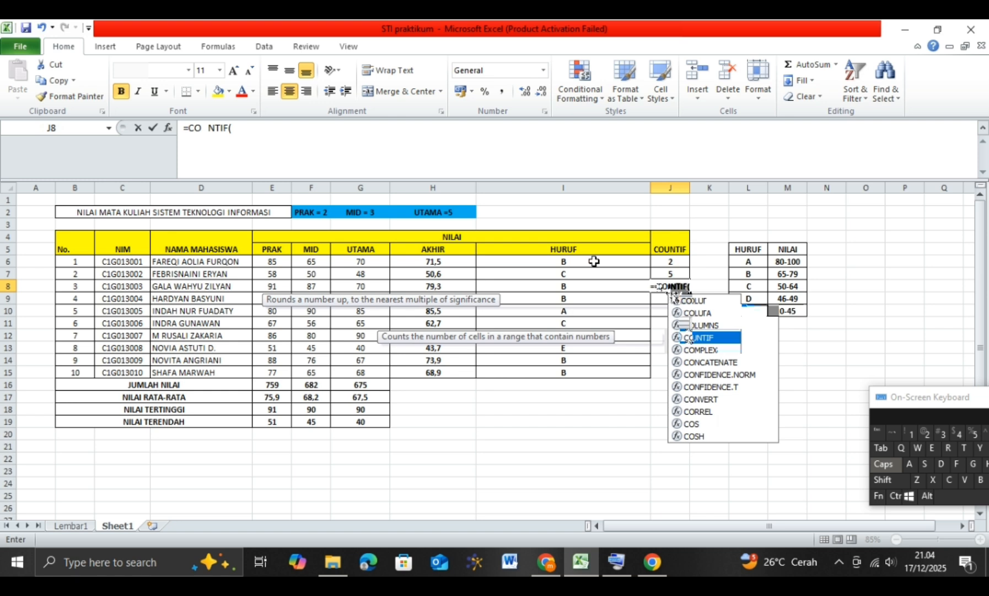
drag(594, 261, 589, 372)
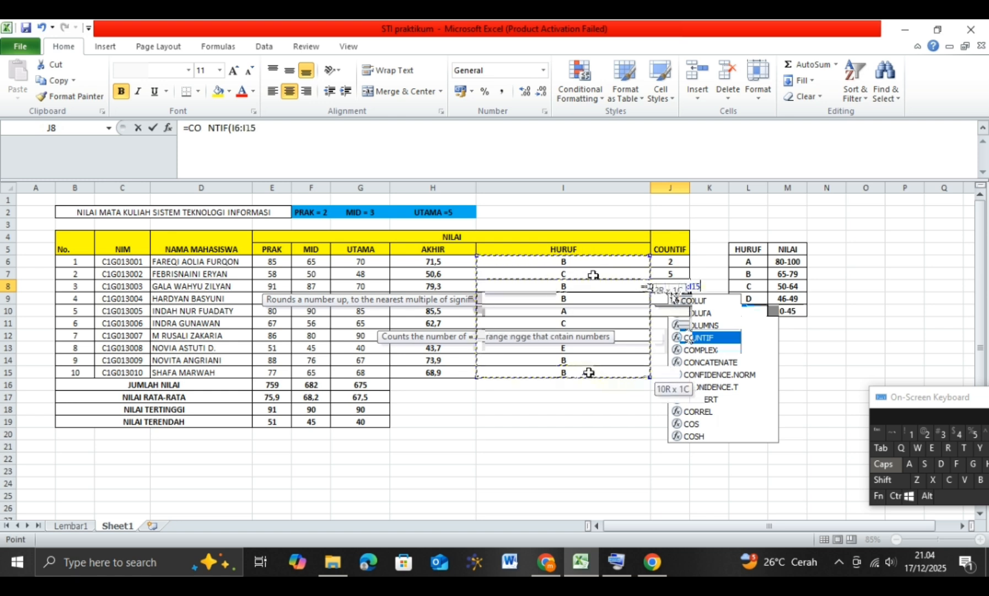
text(;)
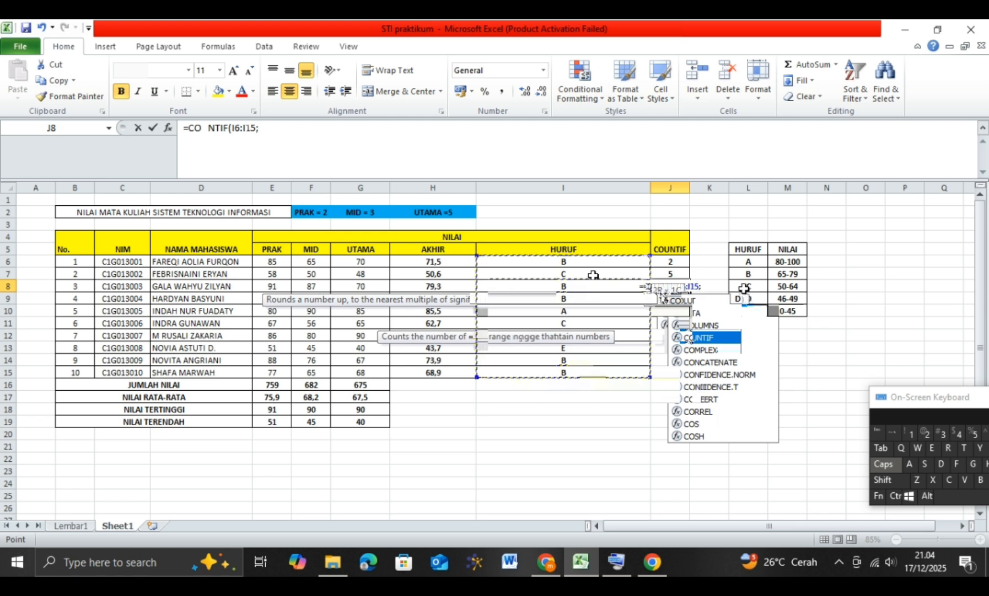
click(744, 286)
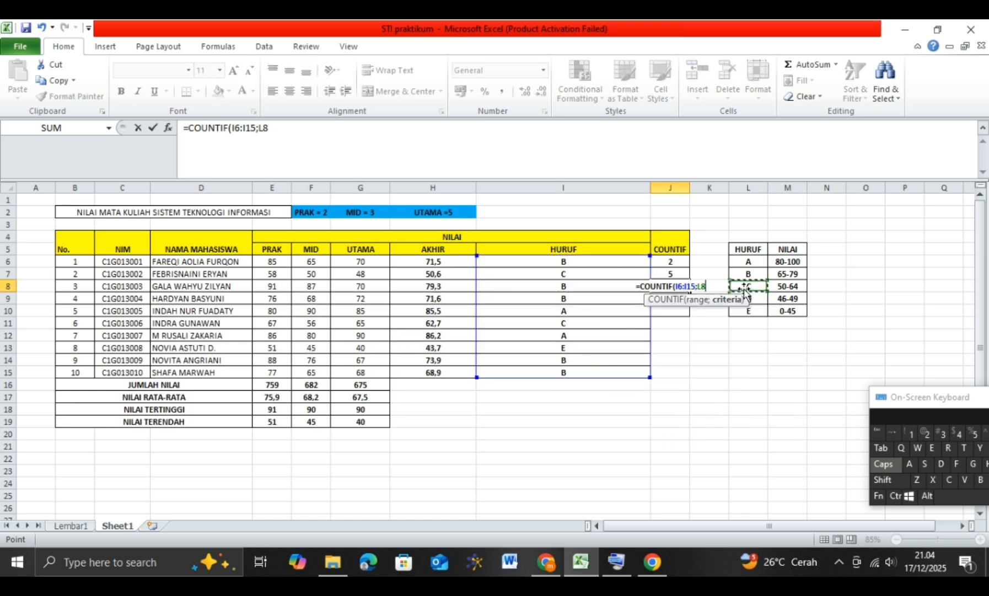
key(Return)
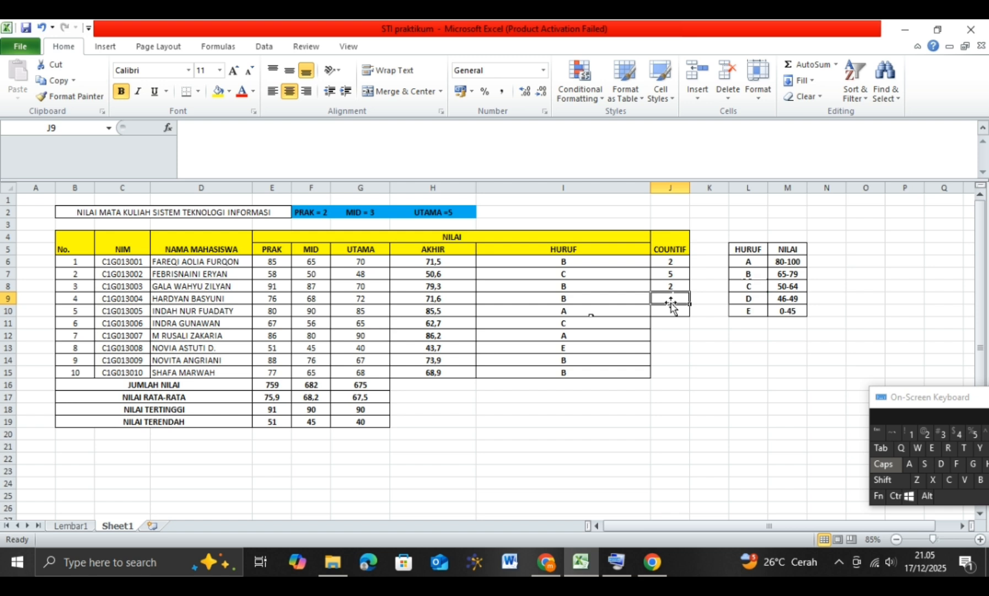
Step: Count the D grades in J9 with a COUNTIF over I6:I15, using L9 as the criteria
text(=C)
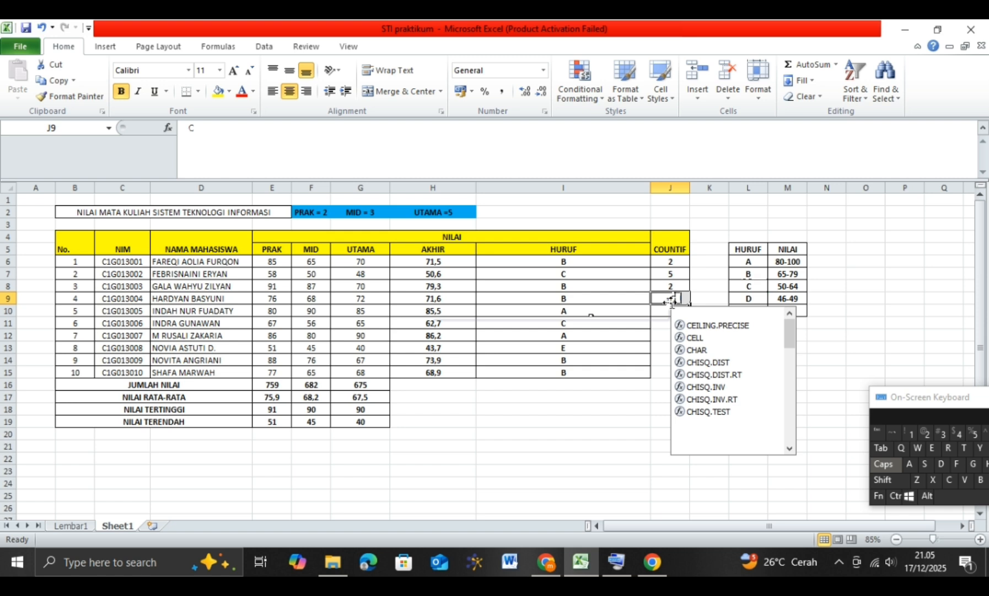
text(OUN)
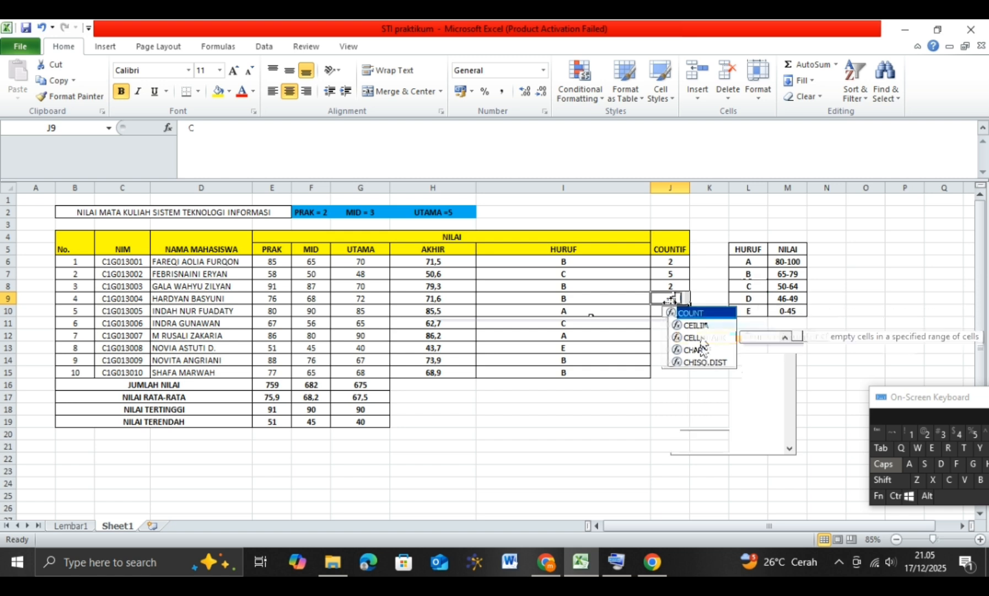
double_click(698, 348)
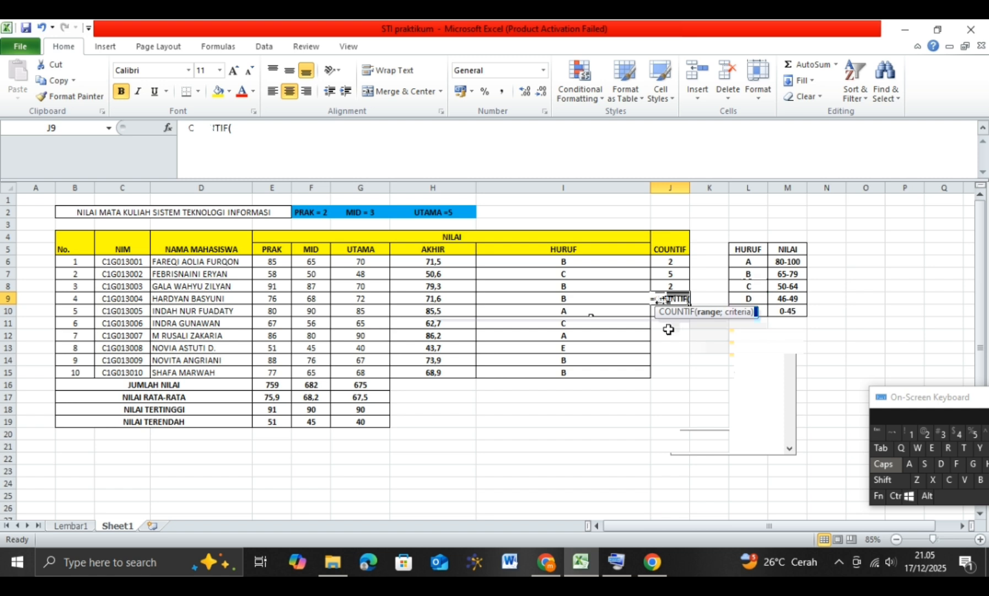
click(583, 259)
drag(582, 259, 579, 379)
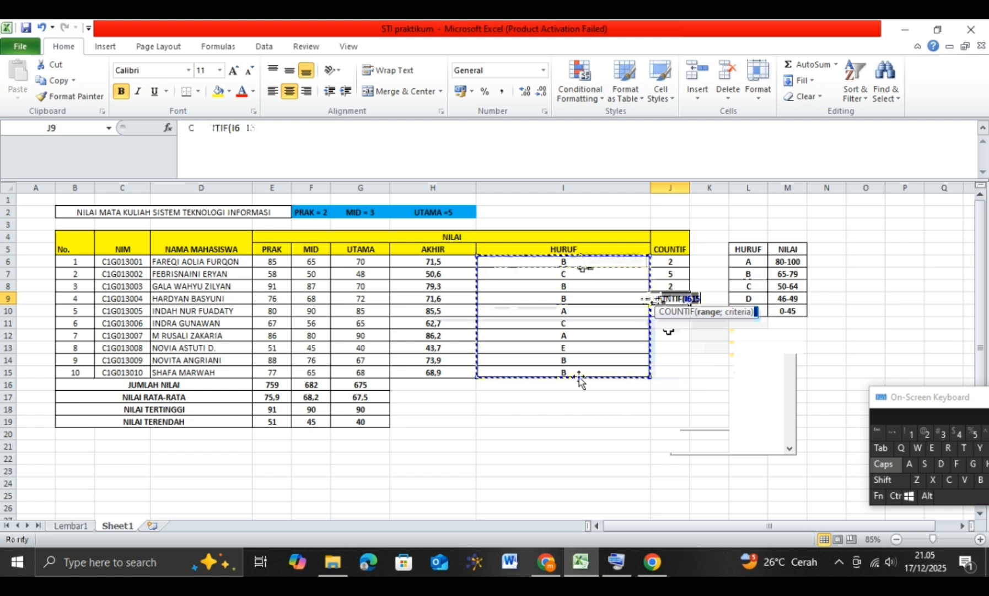
text(;)
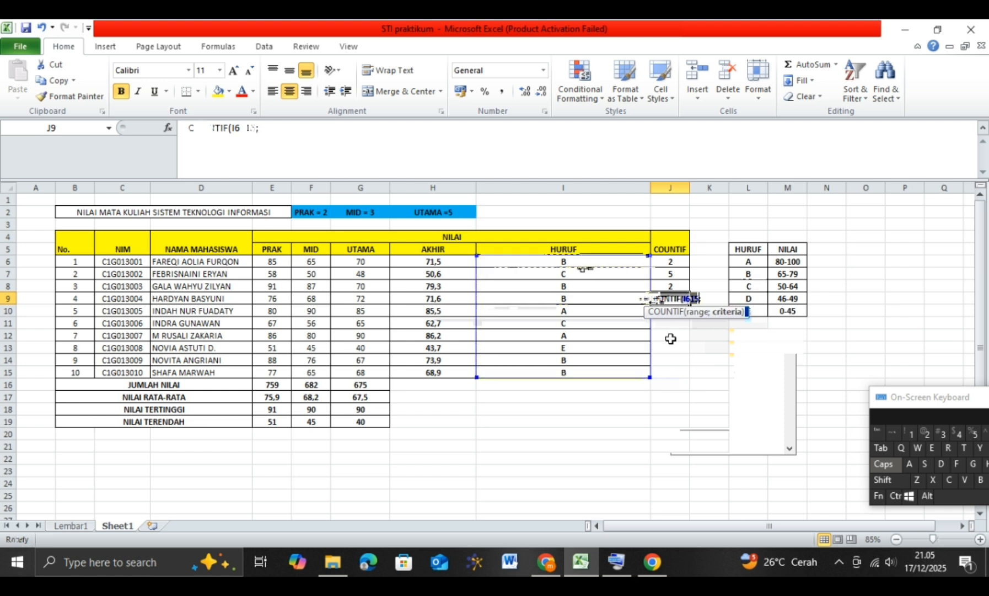
click(748, 299)
key(Return)
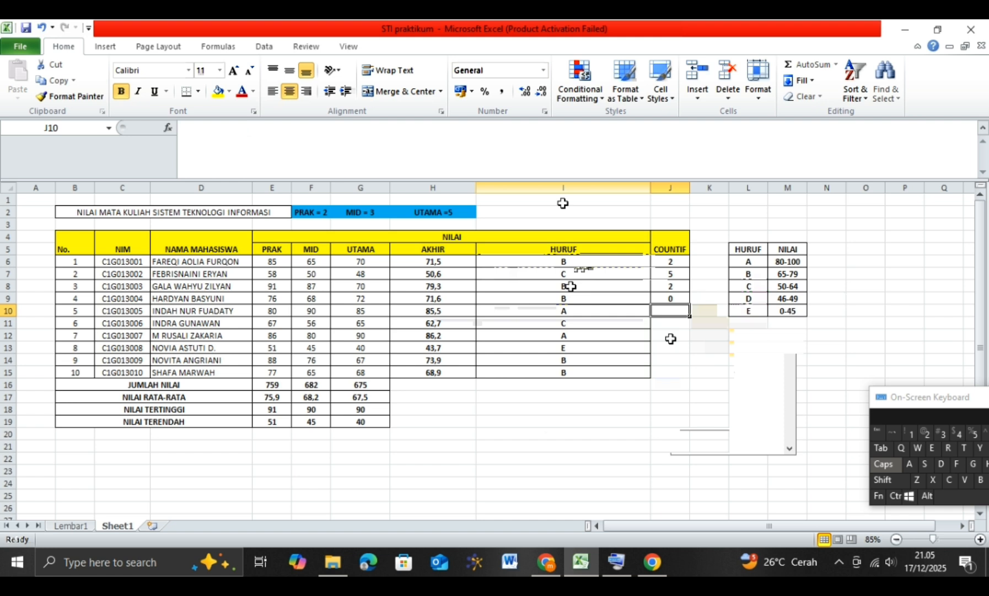
Step: Count the E grades in J10 with a COUNTIF over I6:I15, using L10 as the criteria
text(=)
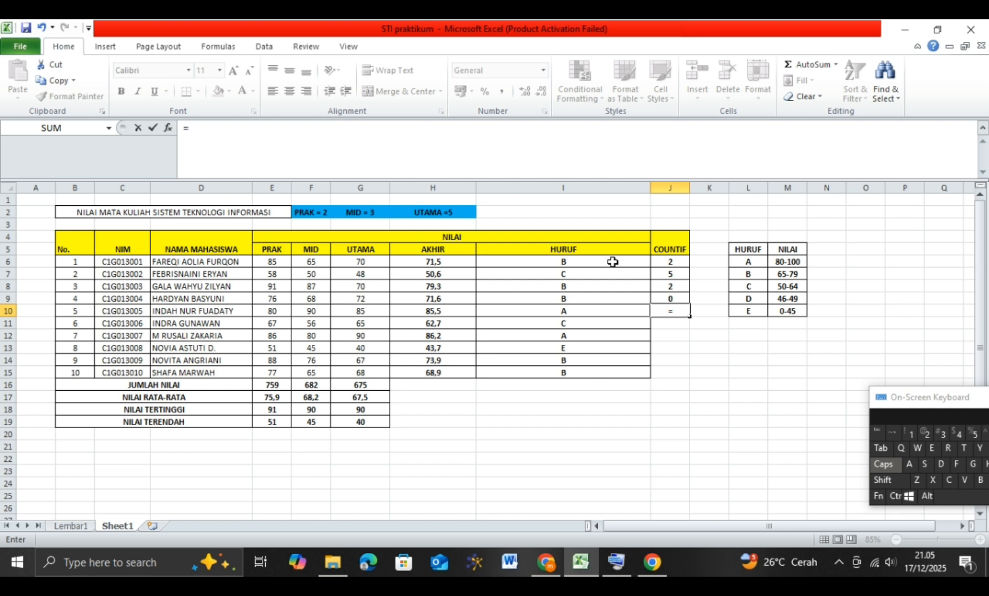
text(CO)
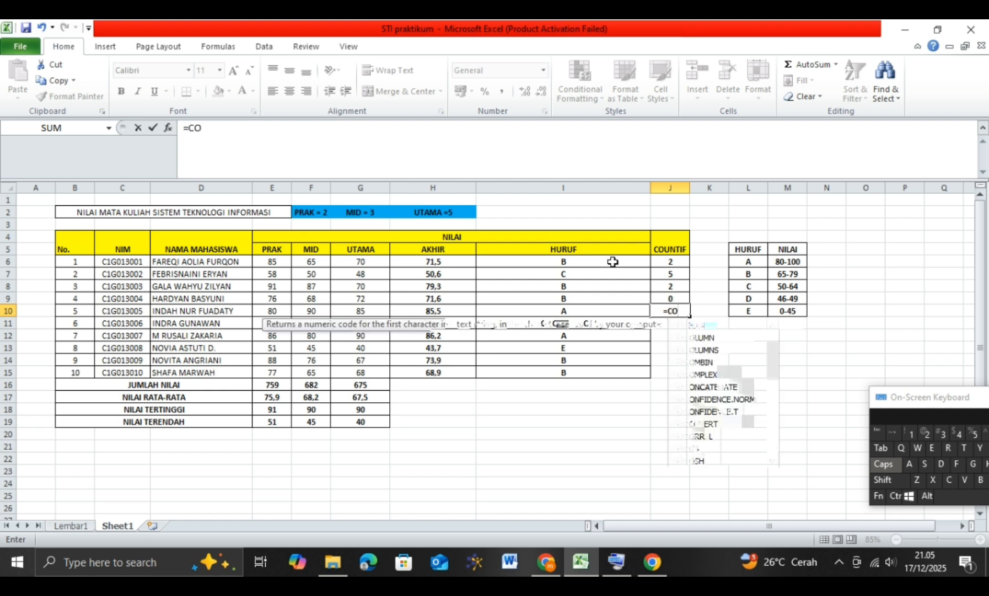
text(U)
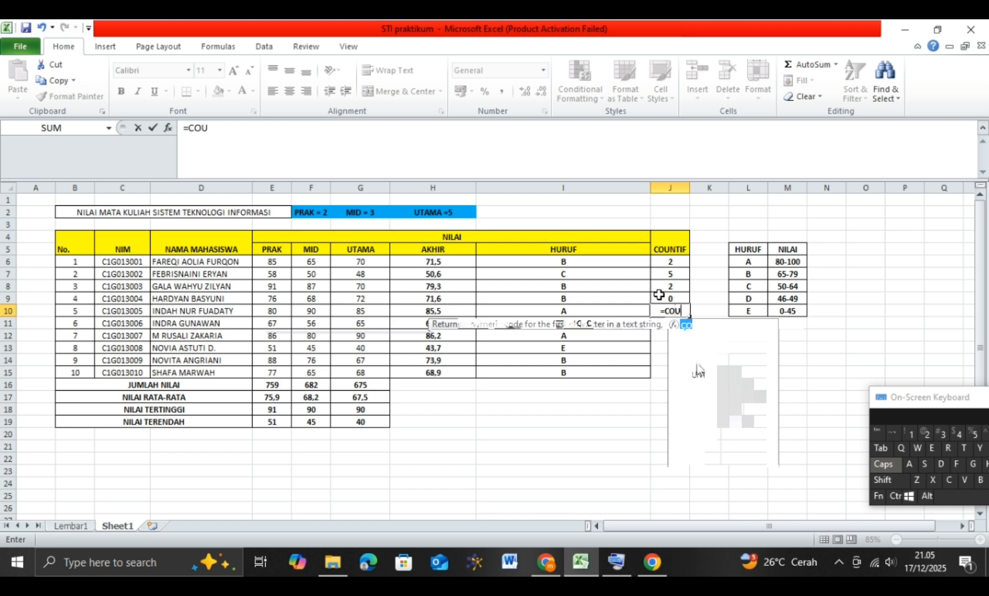
double_click(697, 361)
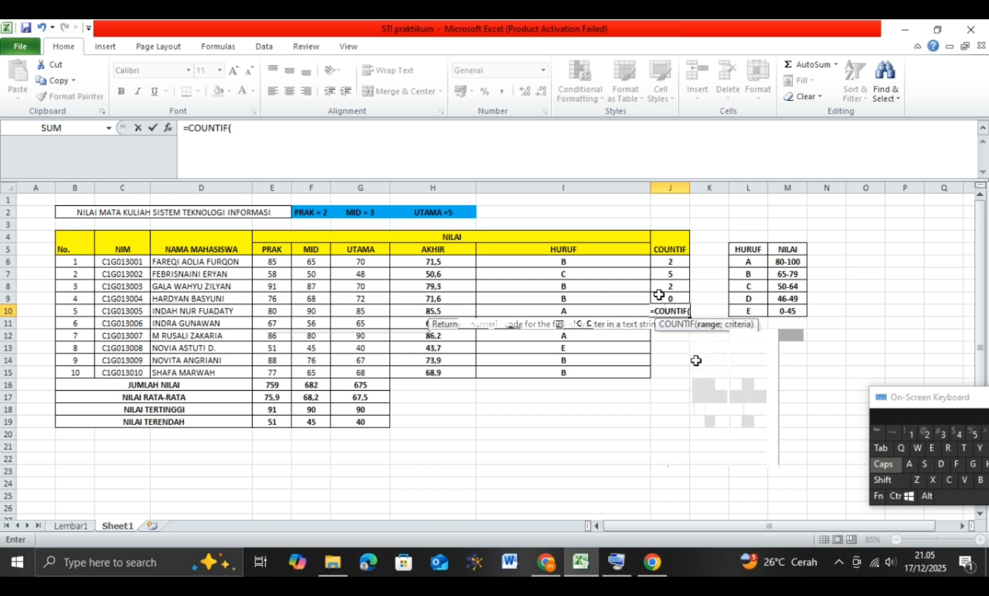
click(613, 267)
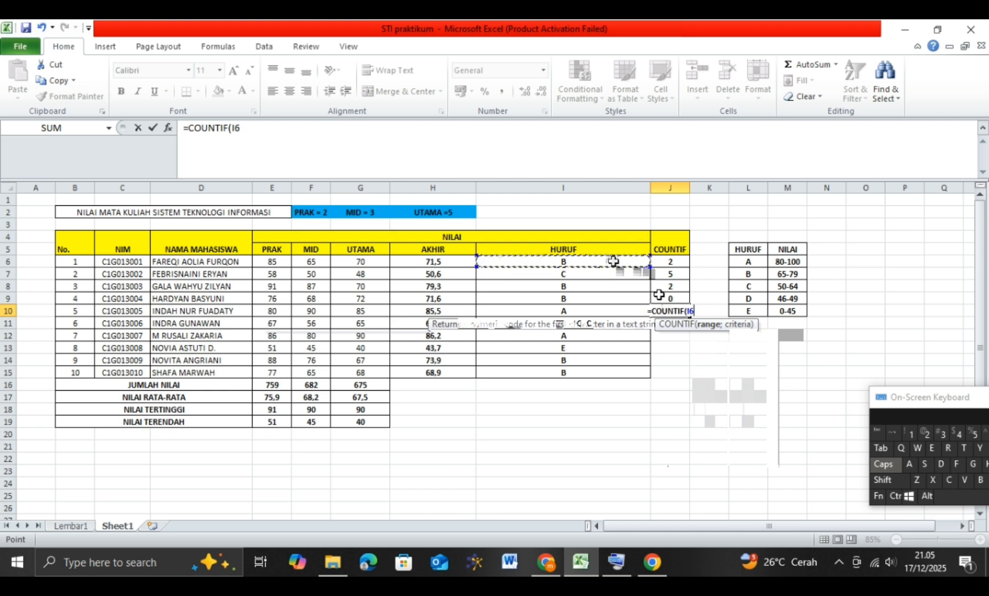
drag(614, 261, 611, 368)
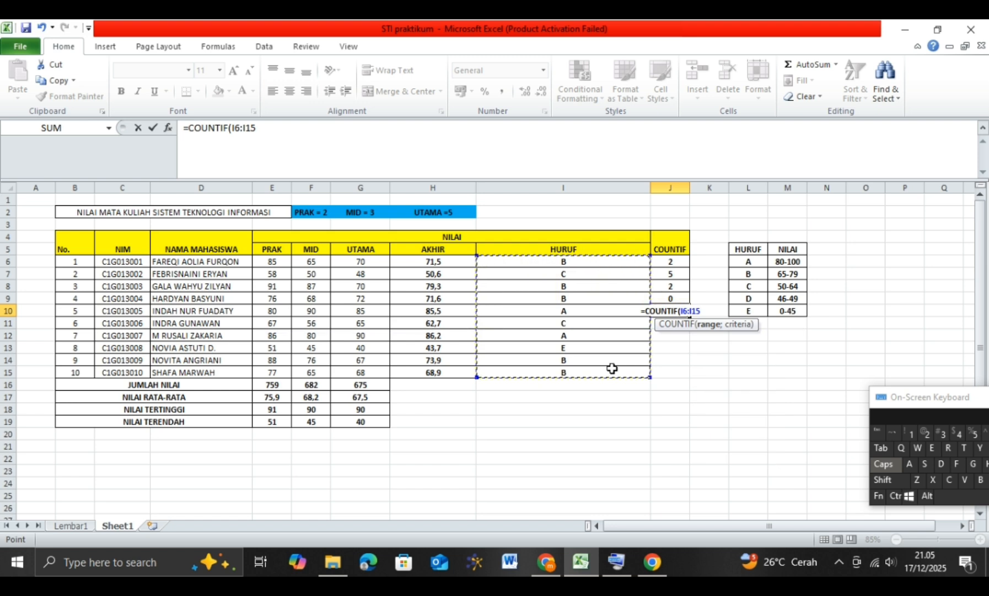
text(;)
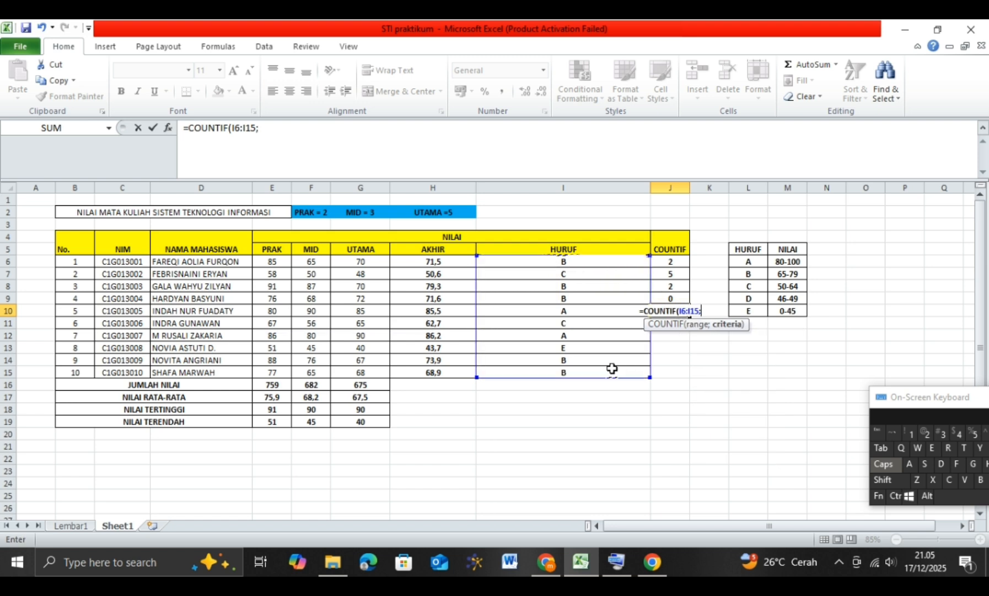
click(751, 310)
key(Return)
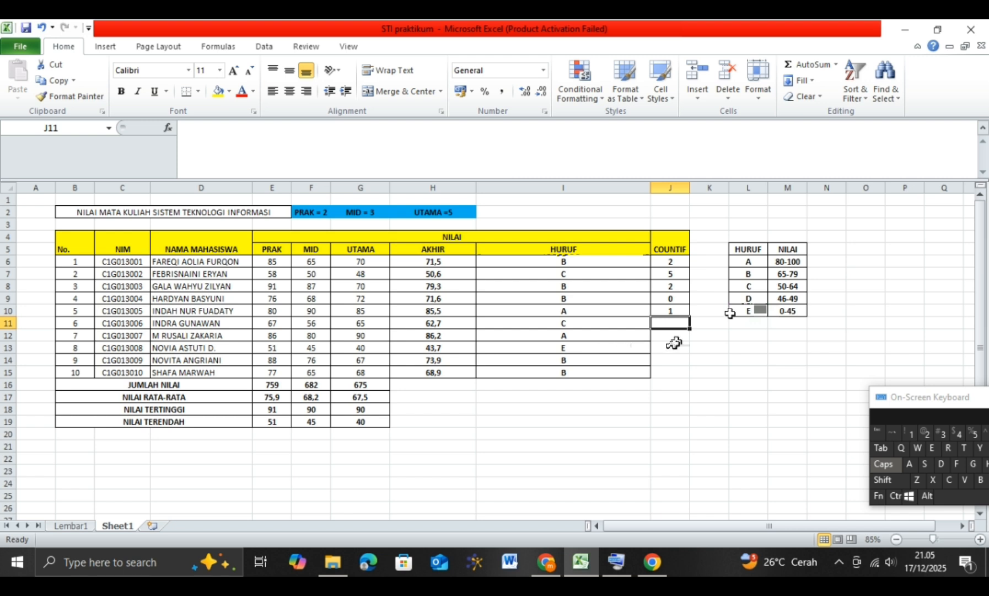
key(Down)
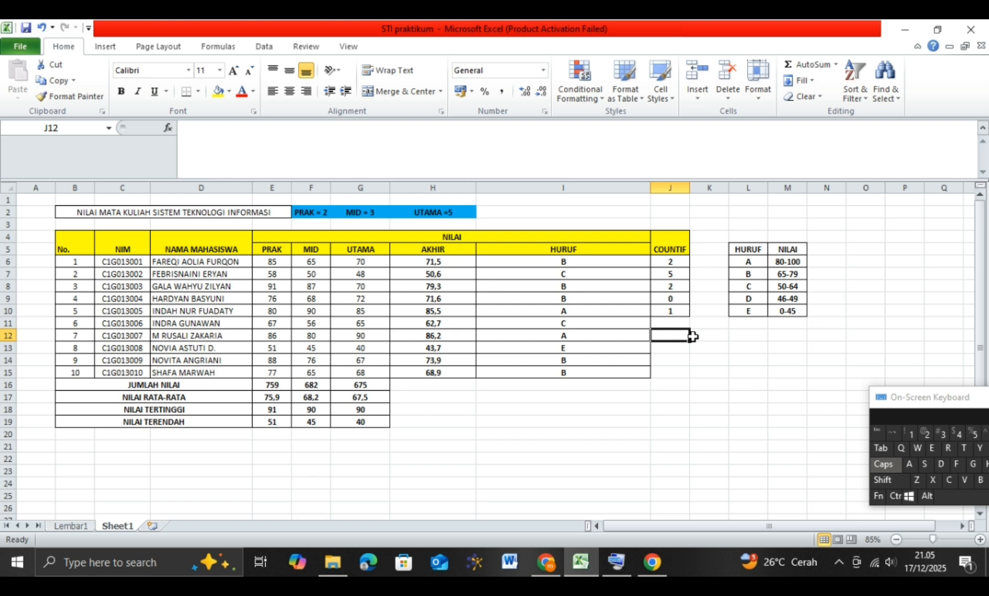